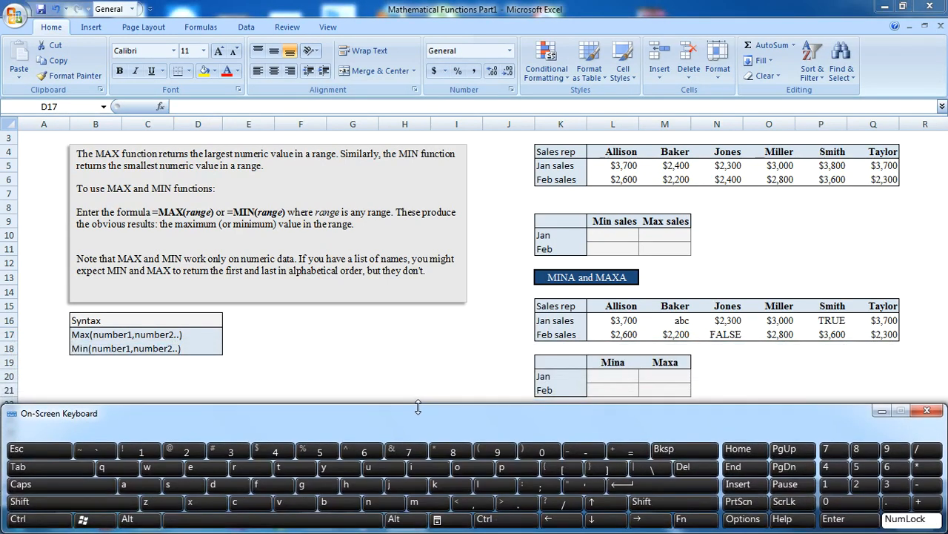
# Step: Zoom the worksheet out to 95% and enlarge the On-Screen Keyboard so its upper edge sits just below row 21
pyautogui.click(881, 417)
pyautogui.moveTo(901, 498); pyautogui.dragTo(896, 501)
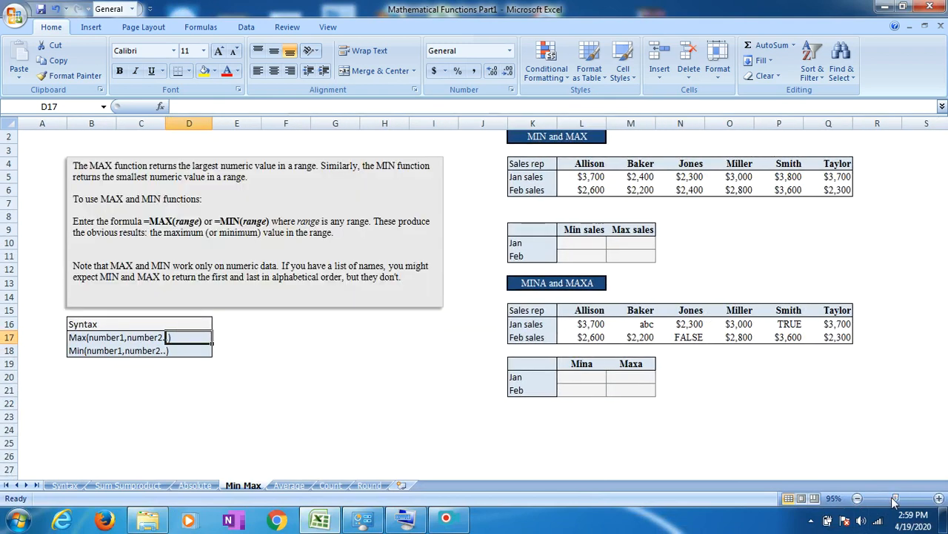
pyautogui.click(405, 525)
pyautogui.click(428, 406)
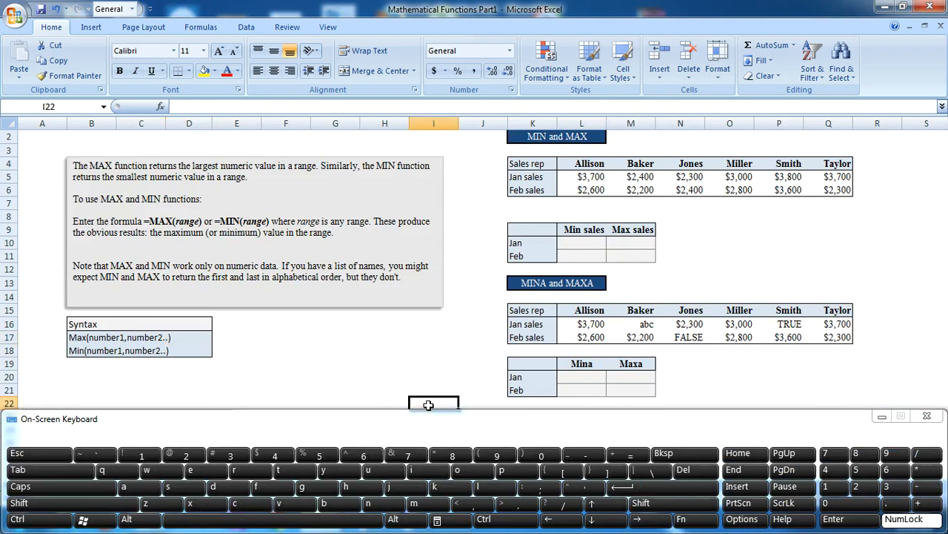
pyautogui.moveTo(428, 408); pyautogui.dragTo(429, 403)
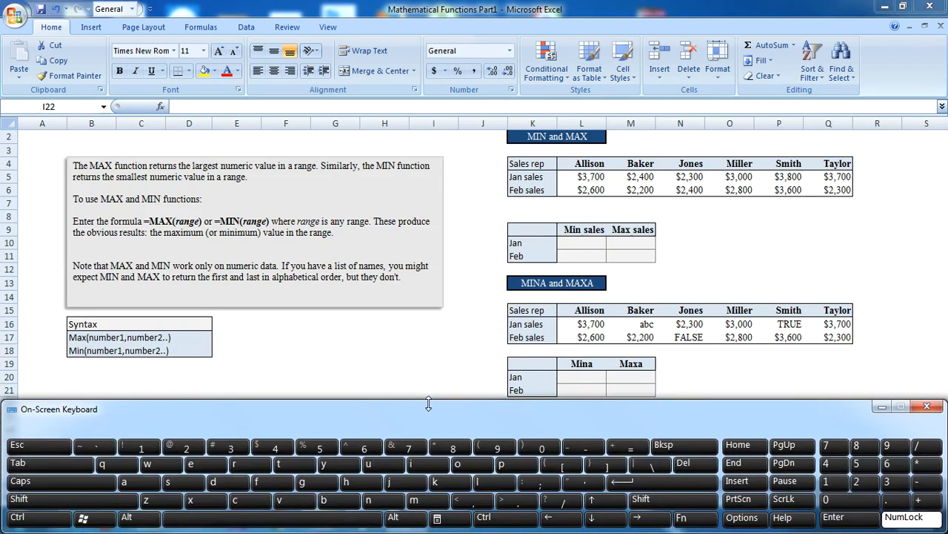
pyautogui.click(376, 349)
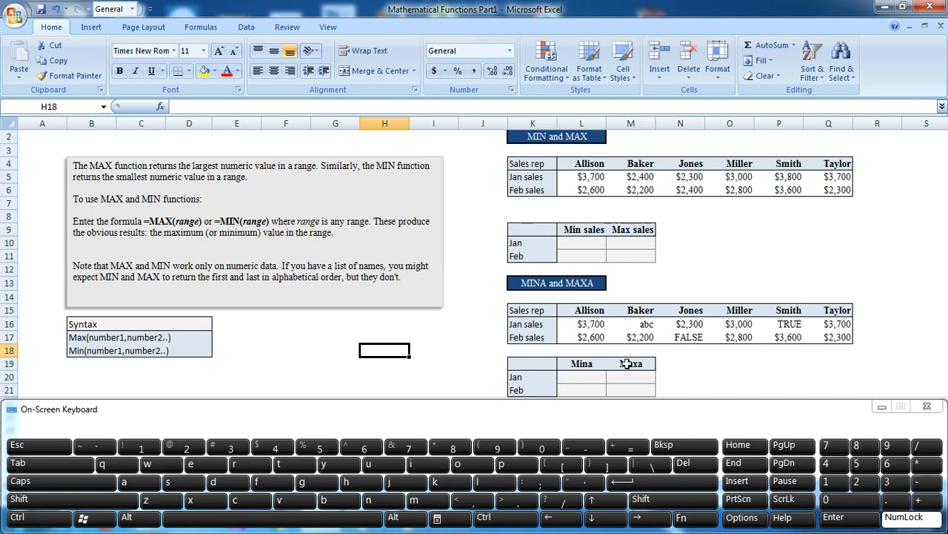
# Step: Select the Jan sales range L16:Q16 in the MINA and MAXA table to examine its numeric, text and logical entries
pyautogui.click(579, 327)
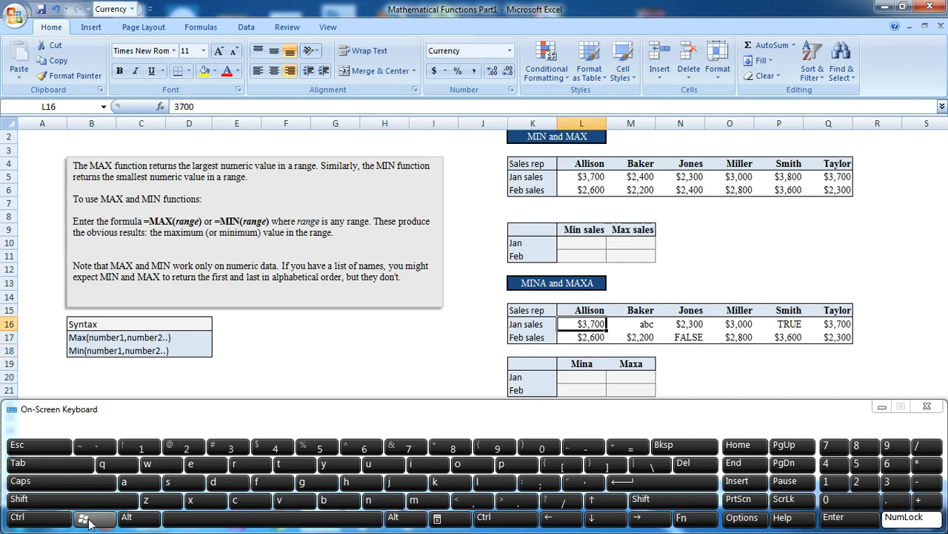
pyautogui.click(49, 500)
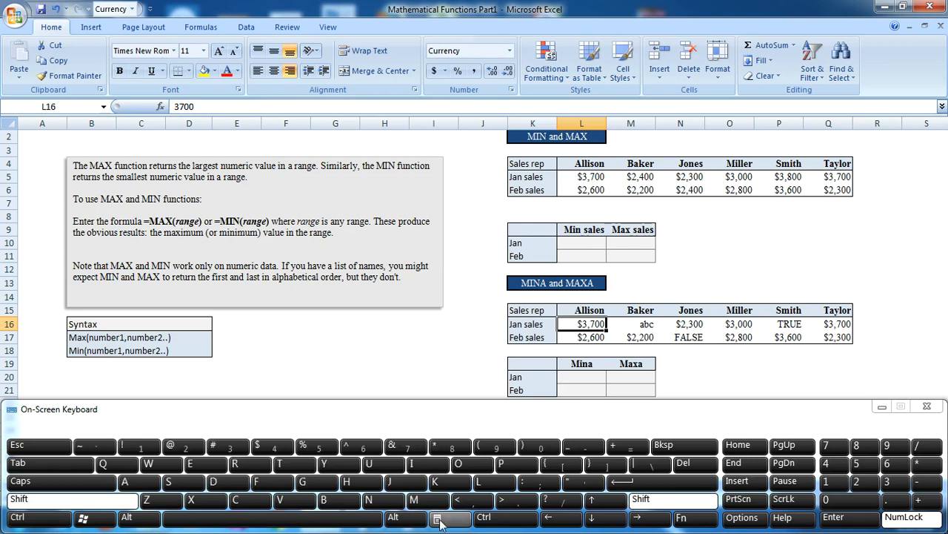
pyautogui.click(638, 520)
pyautogui.click(638, 520)
pyautogui.click(638, 520)
pyautogui.click(638, 520)
pyautogui.click(638, 521)
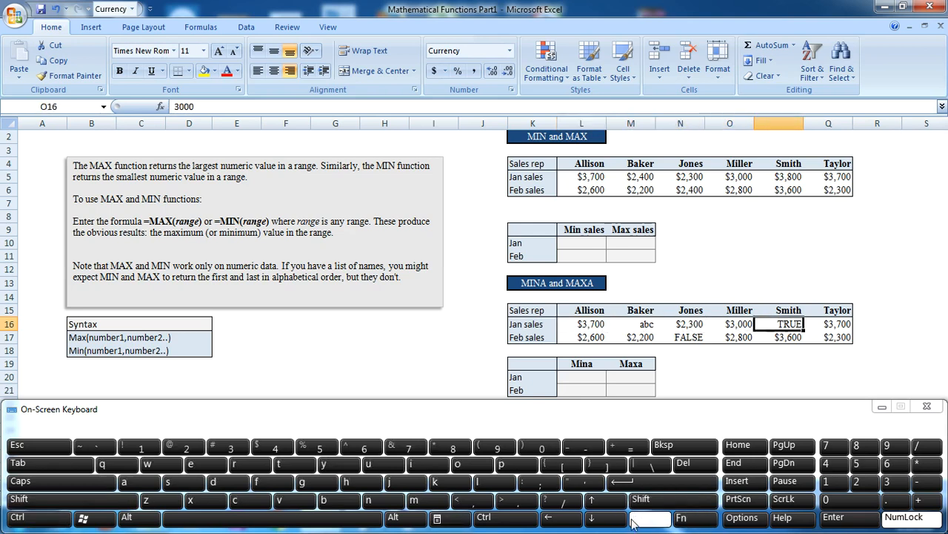
pyautogui.click(577, 326)
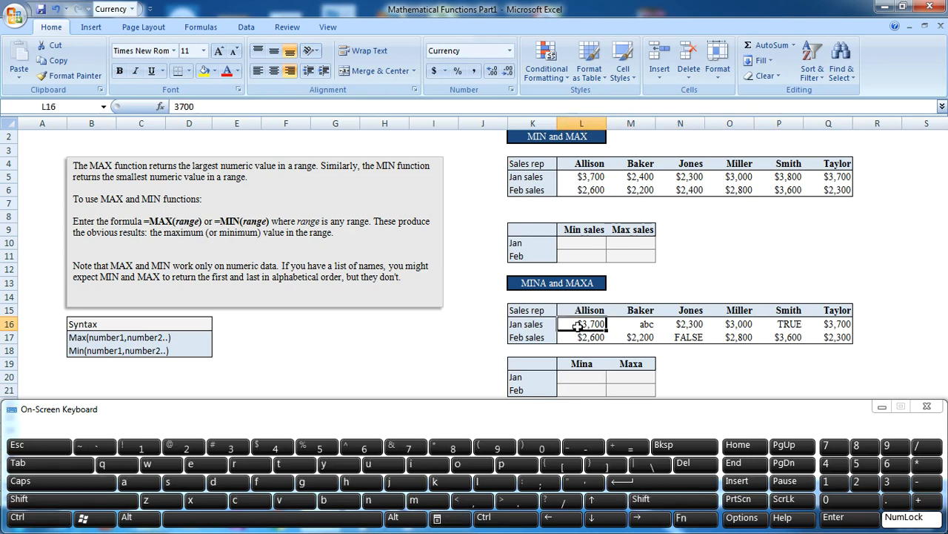
pyautogui.hotkey('shift', 'Right')
pyautogui.hotkey('shift', 'Right')
pyautogui.hotkey('shift', 'Right')
pyautogui.hotkey('shift', 'Right')
pyautogui.hotkey('shift', 'Right')
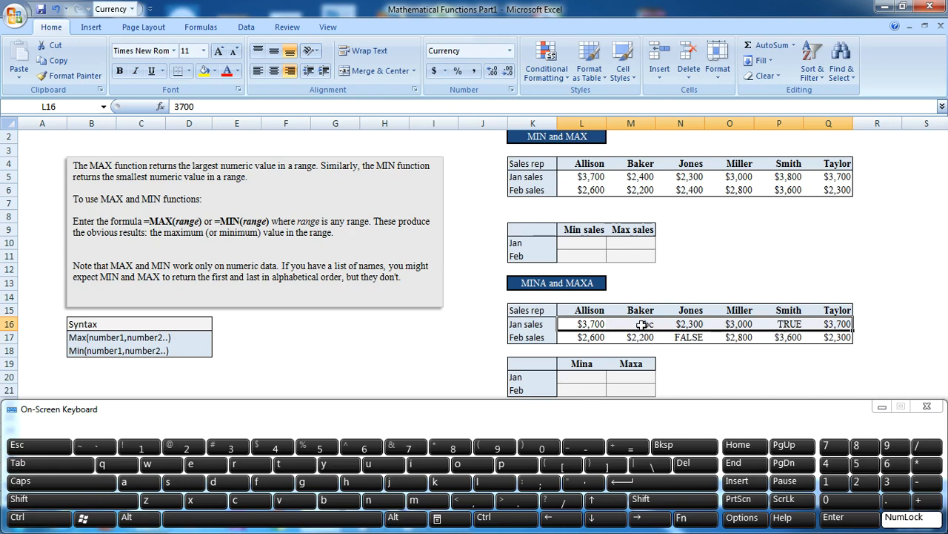
# Step: Enter the formula +MIN(L16:Q16) in cell L20, the Jan row of the Mina column
pyautogui.click(581, 376)
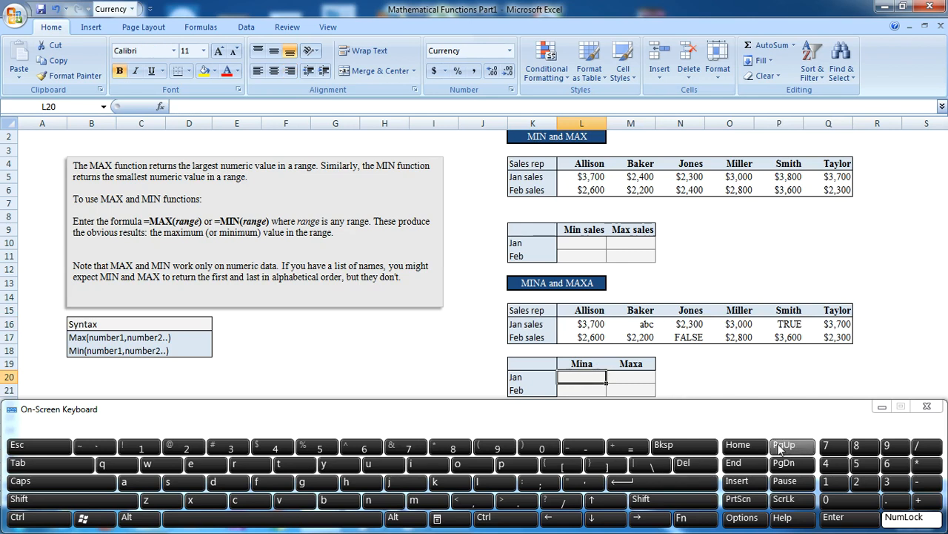
pyautogui.click(932, 504)
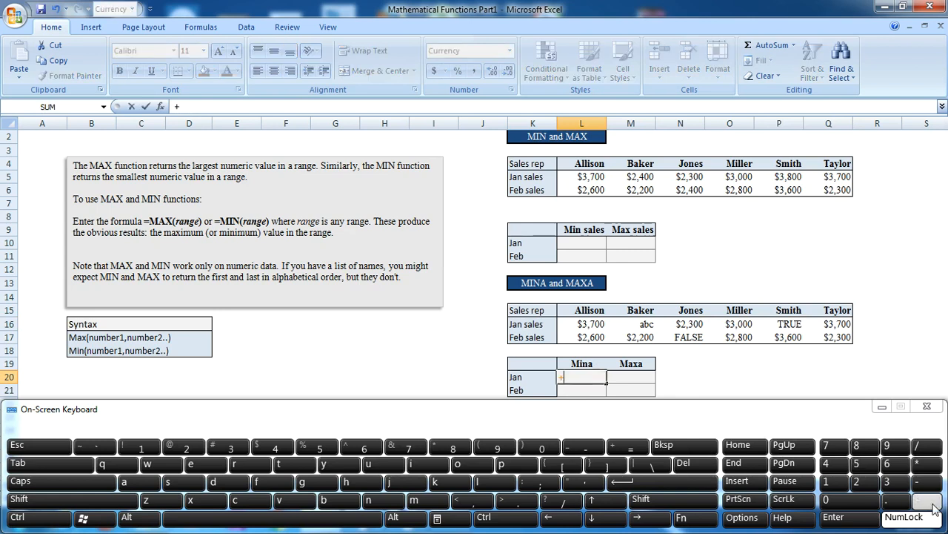
pyautogui.click(421, 504)
pyautogui.click(423, 465)
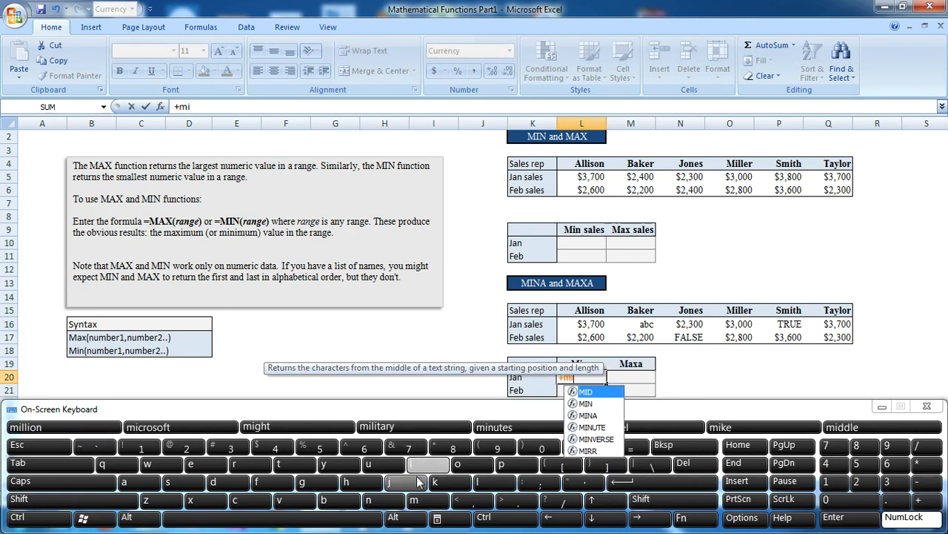
pyautogui.click(368, 499)
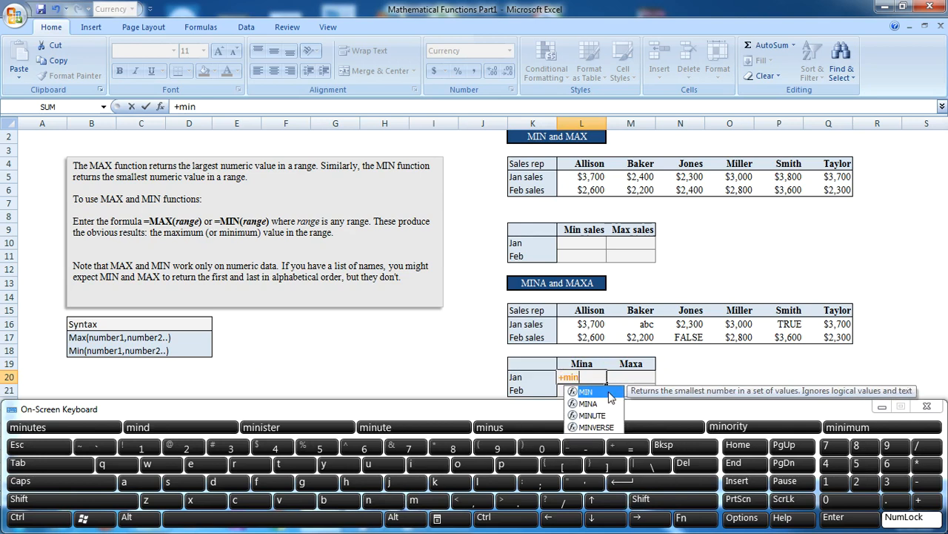
pyautogui.click(67, 465)
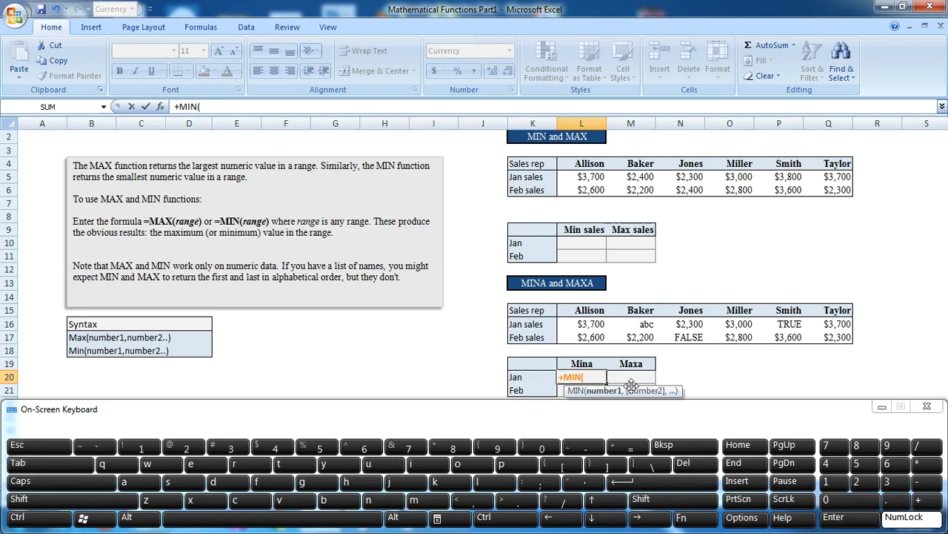
pyautogui.click(587, 326)
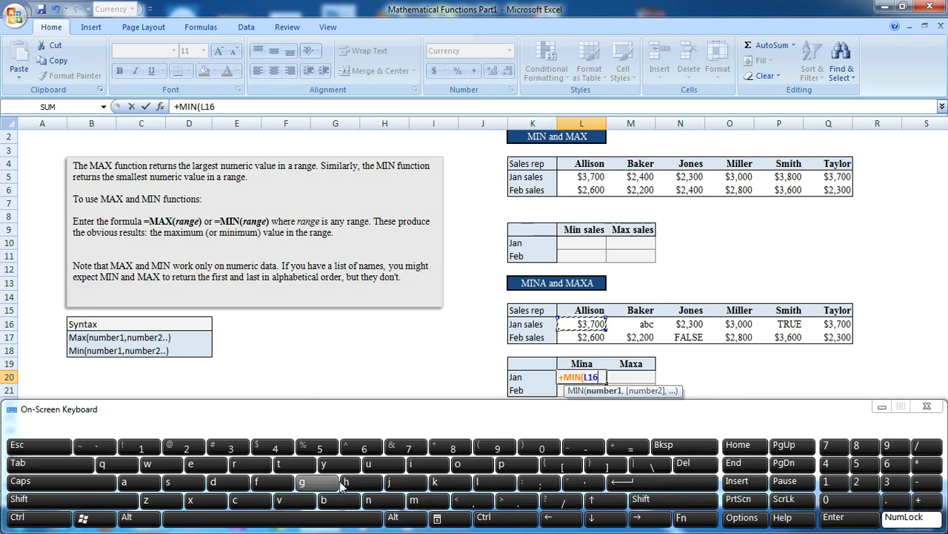
pyautogui.click(528, 522)
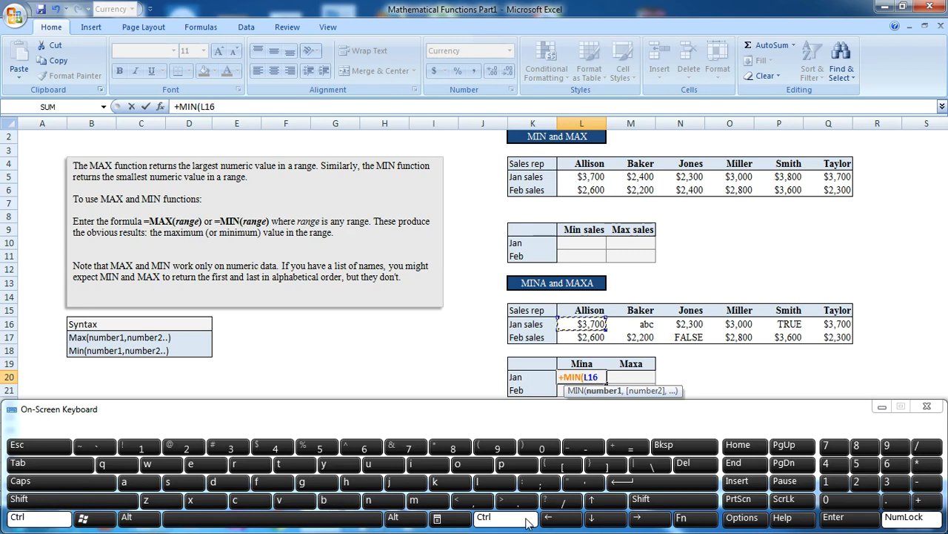
pyautogui.click(646, 498)
pyautogui.click(652, 518)
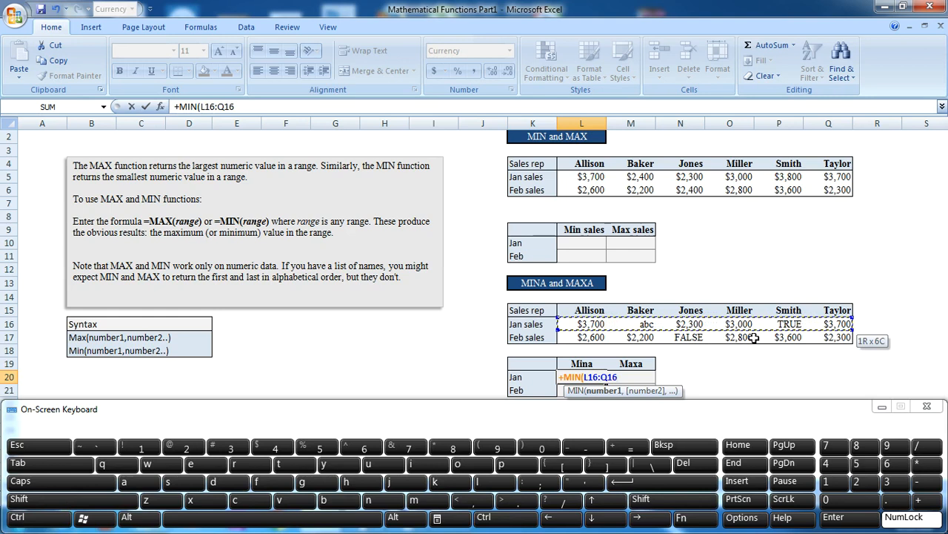
pyautogui.click(672, 475)
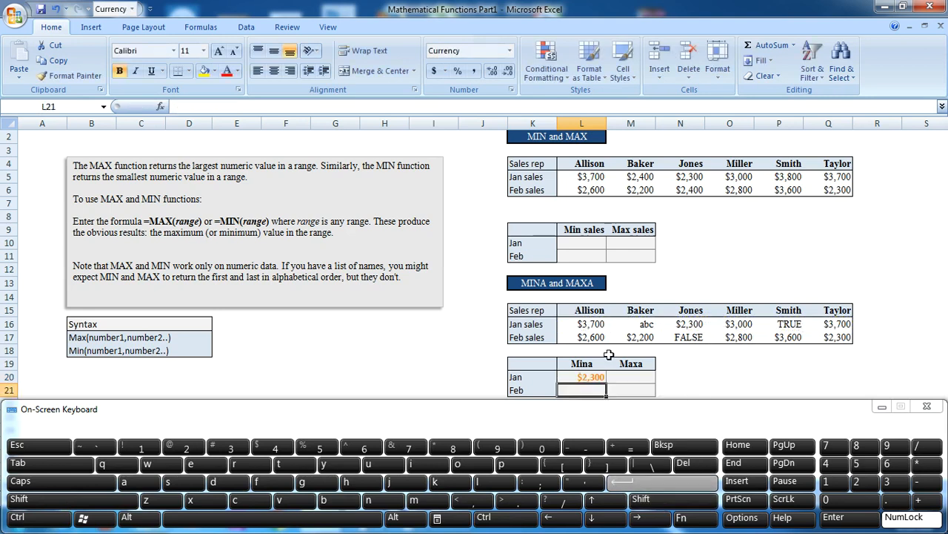
pyautogui.click(593, 377)
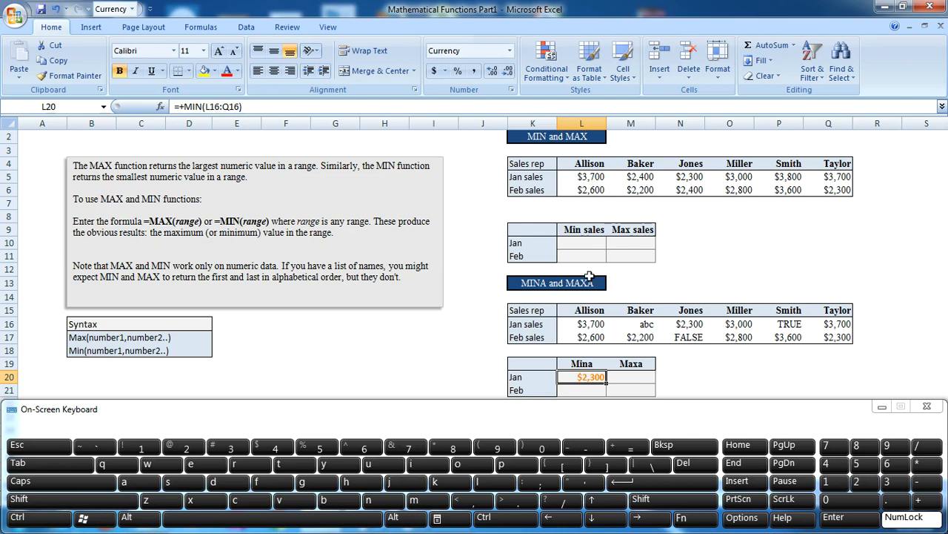
# Step: Enter the formula +MIN(L5:Q5) in cell L10, the Jan row of the Min sales column
pyautogui.click(588, 246)
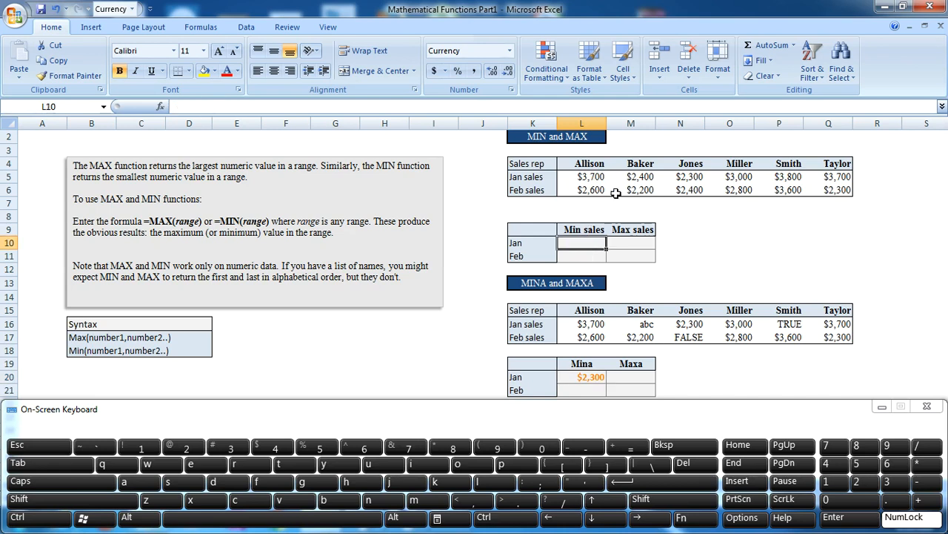
pyautogui.click(922, 504)
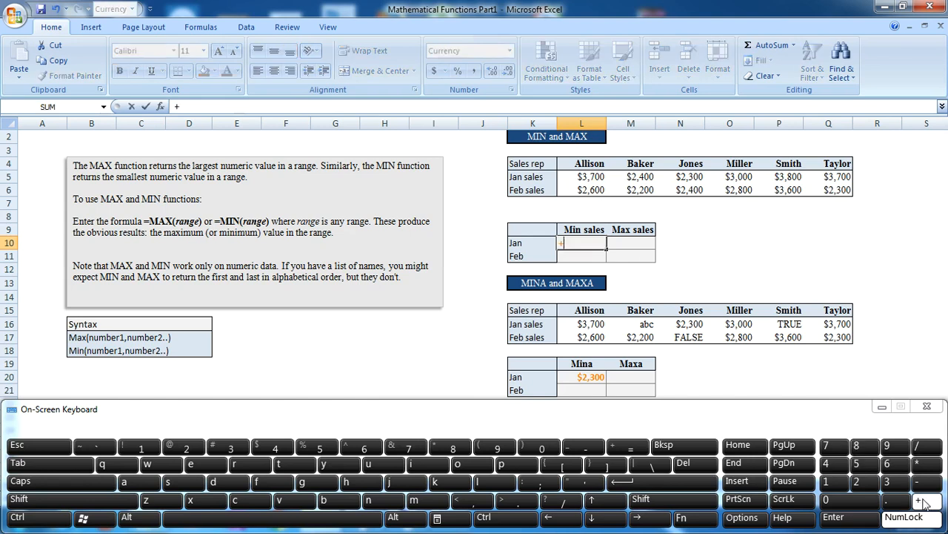
pyautogui.click(429, 500)
pyautogui.click(428, 464)
pyautogui.click(384, 503)
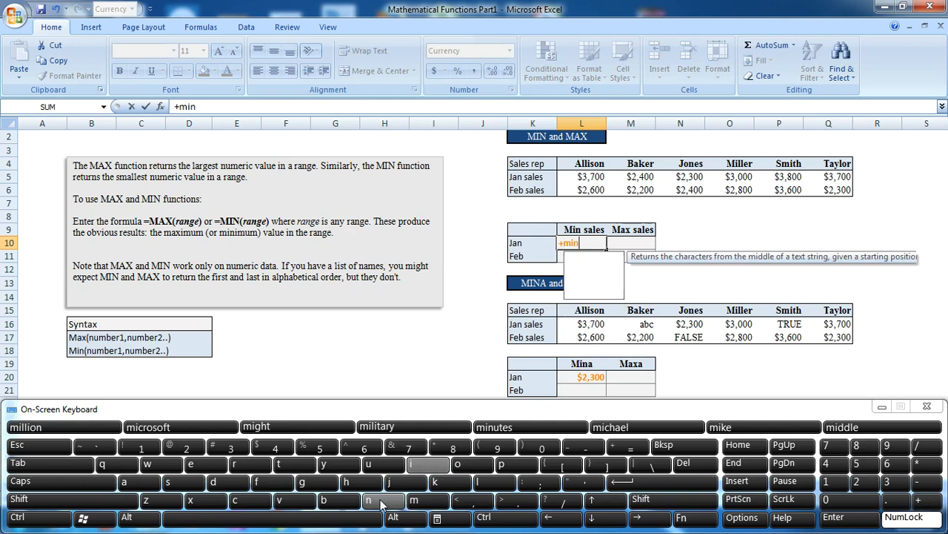
pyautogui.click(50, 466)
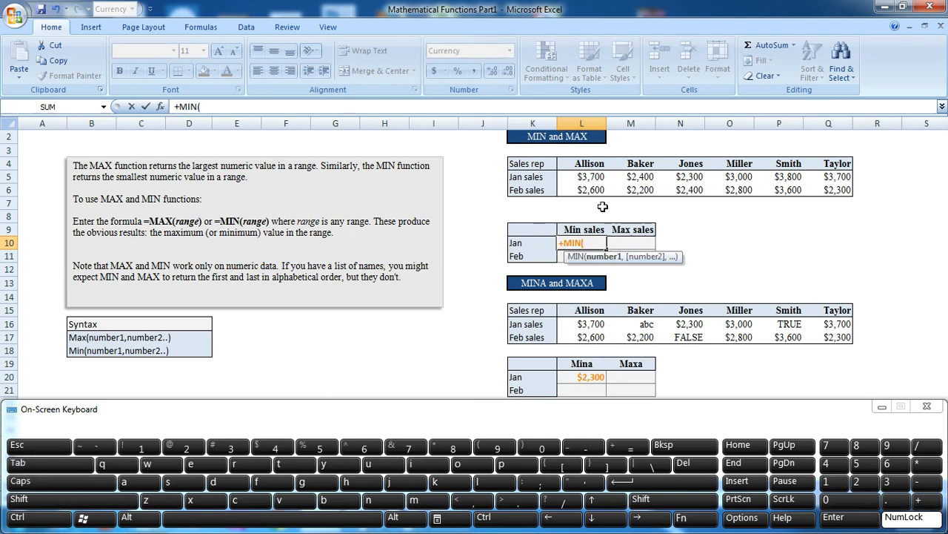
pyautogui.click(597, 176)
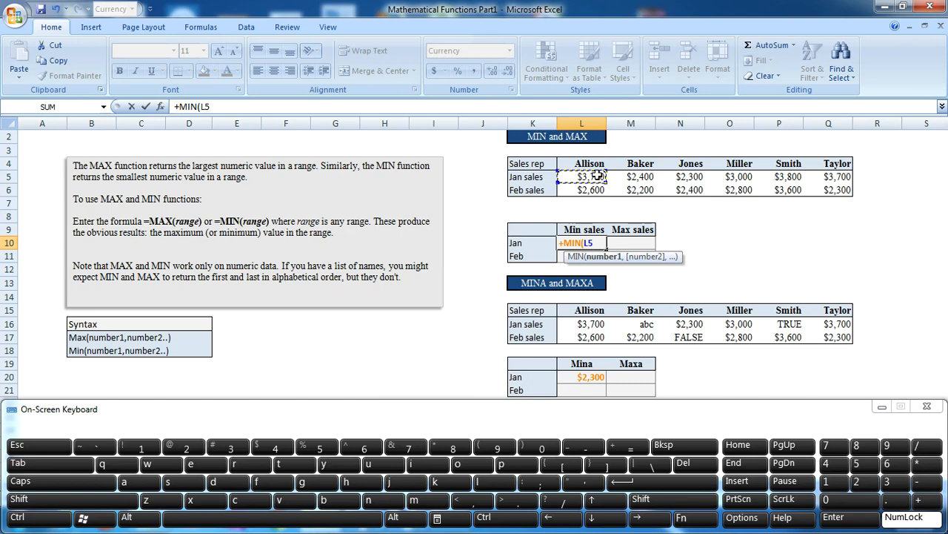
pyautogui.click(516, 524)
pyautogui.click(643, 504)
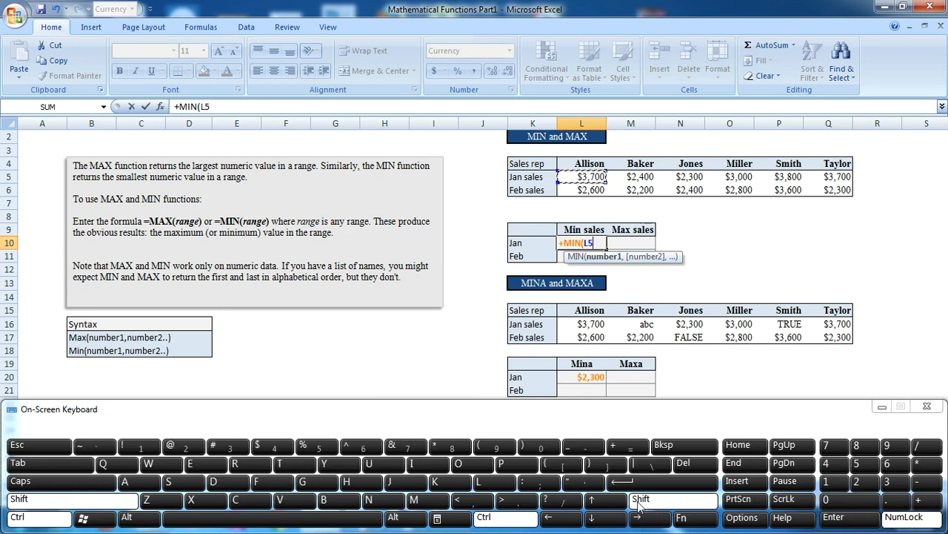
pyautogui.click(634, 520)
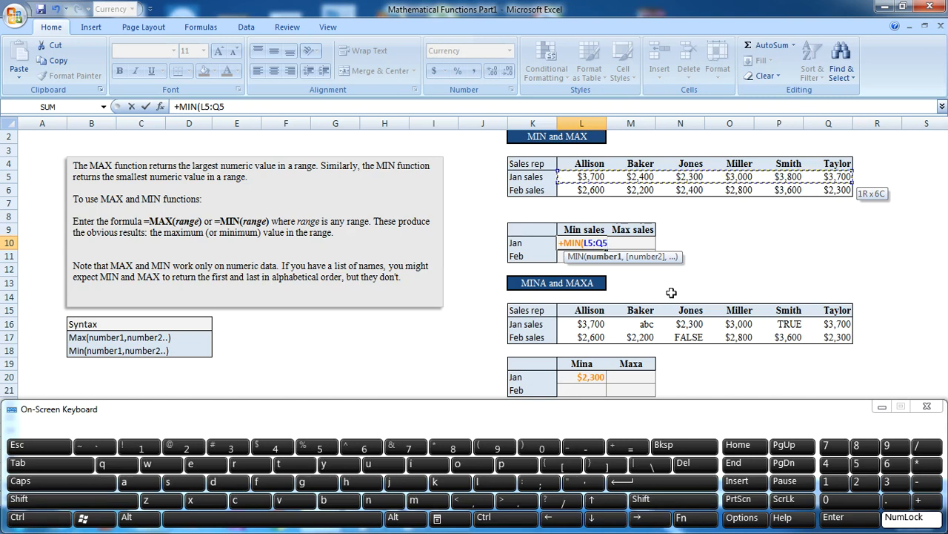
pyautogui.click(657, 483)
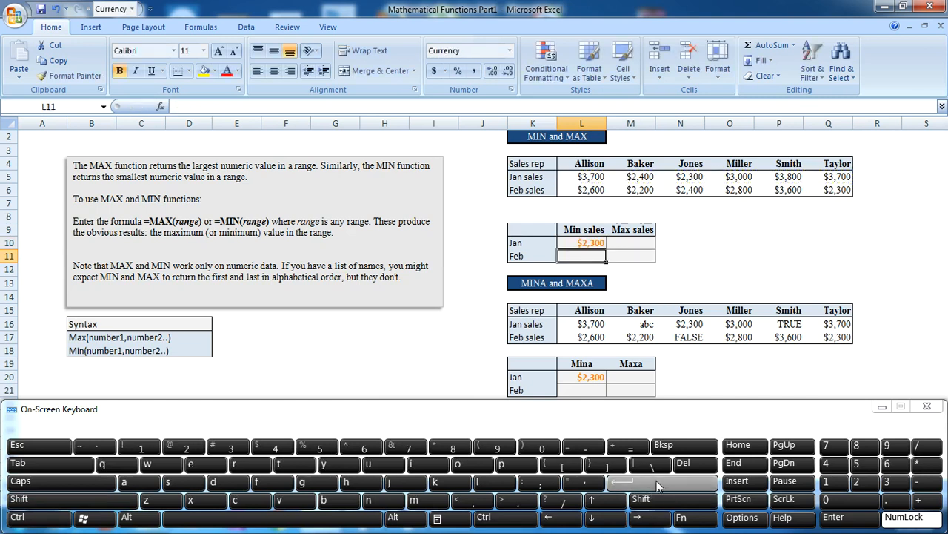
# Step: Fill the Min sales formula down from L10 to the Feb cell L11
pyautogui.click(585, 242)
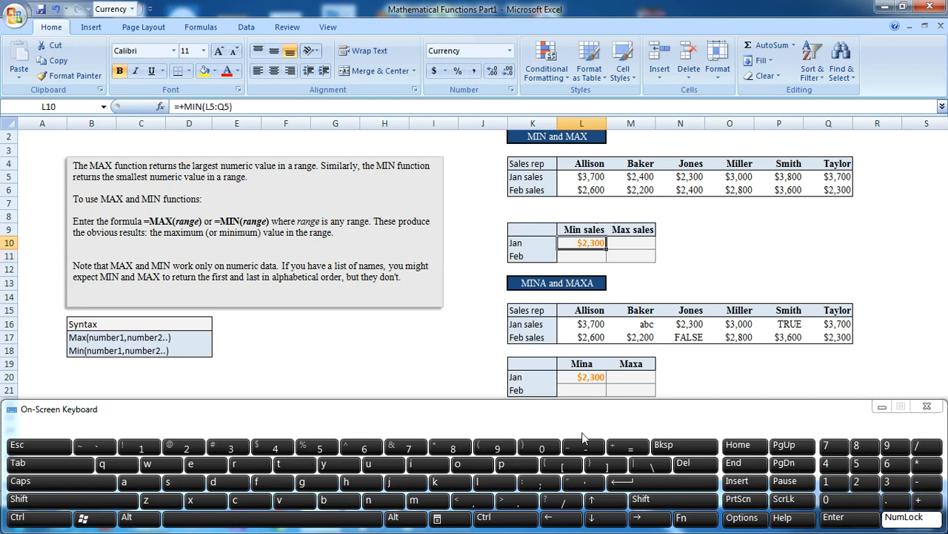
pyautogui.click(646, 500)
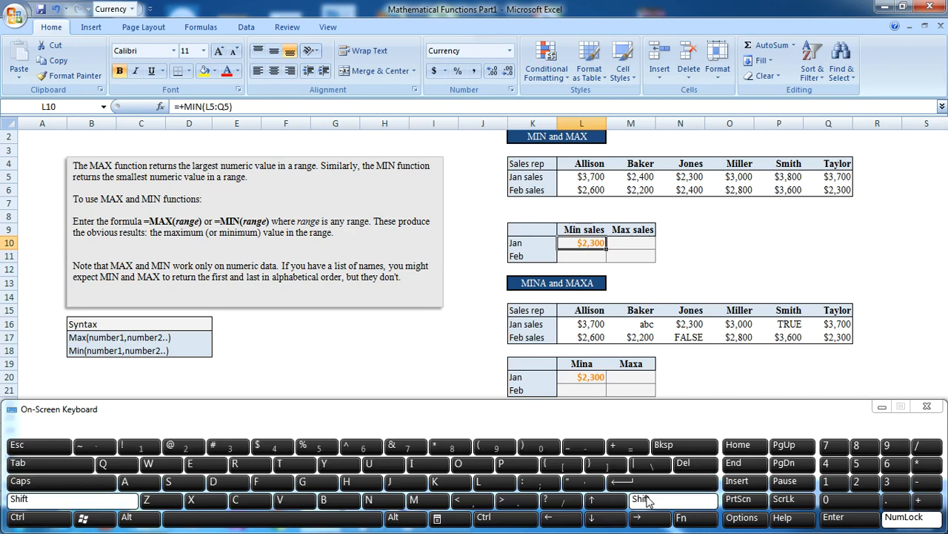
pyautogui.click(592, 518)
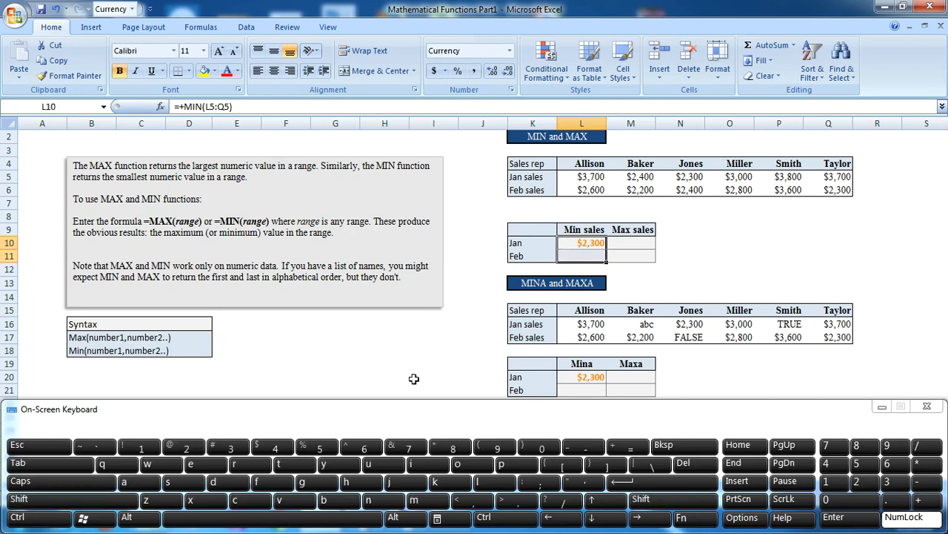
pyautogui.click(44, 517)
pyautogui.click(213, 486)
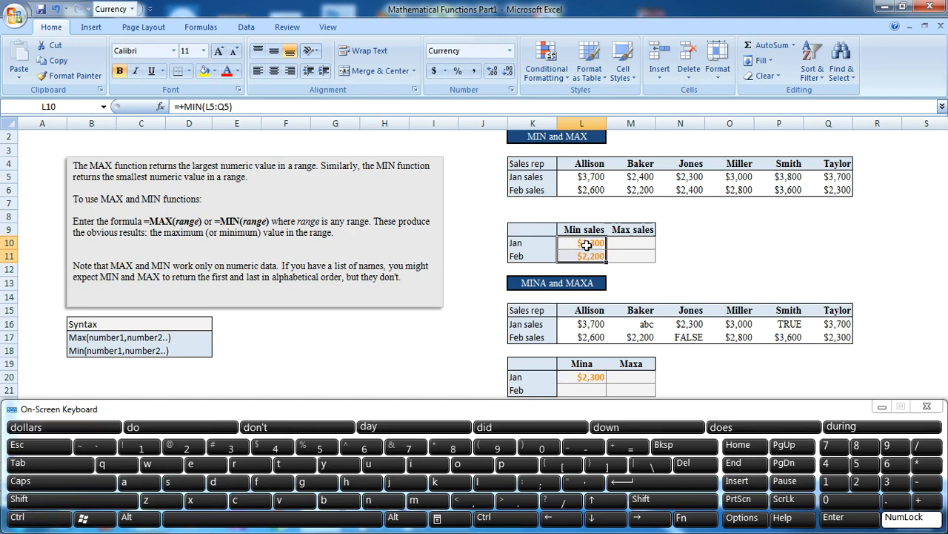
# Step: Start a +MAX( formula in cell M10, the Jan row of the Max sales column
pyautogui.click(627, 244)
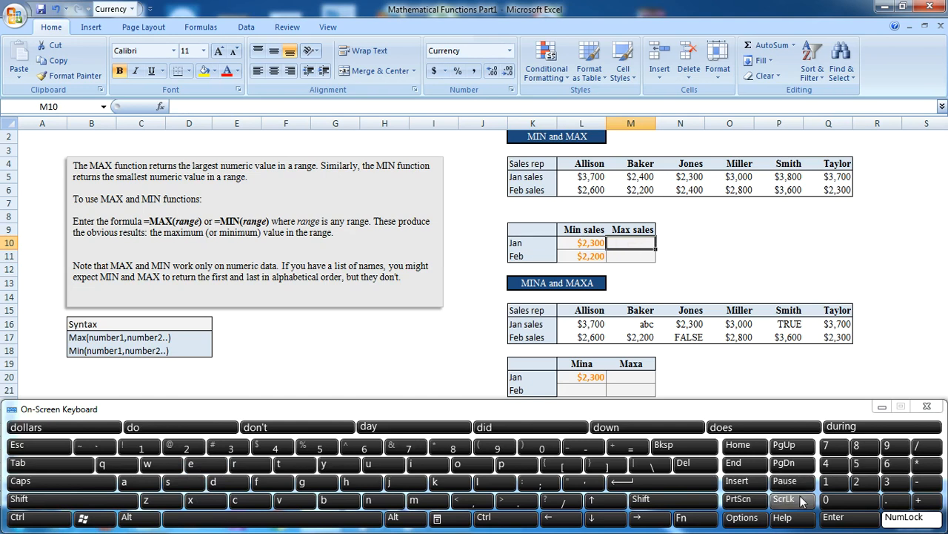
pyautogui.click(918, 501)
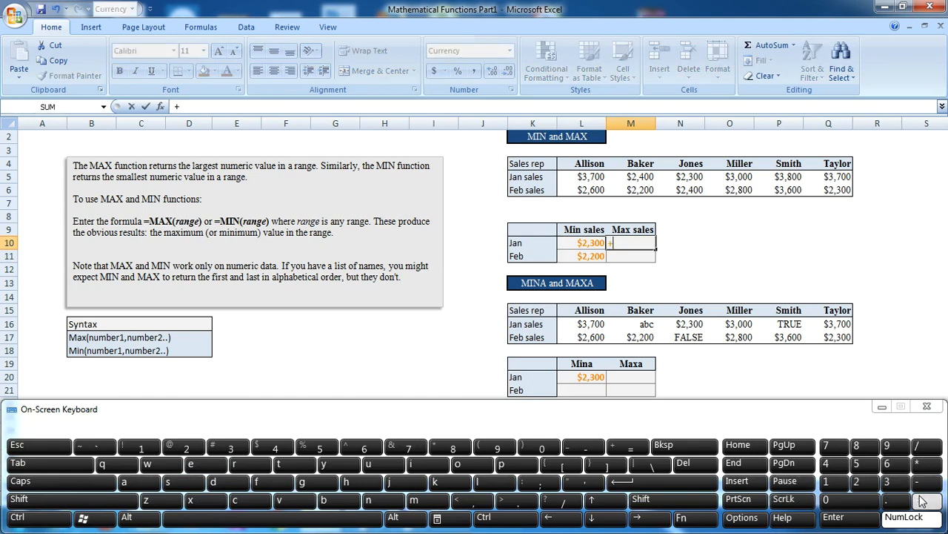
pyautogui.click(413, 499)
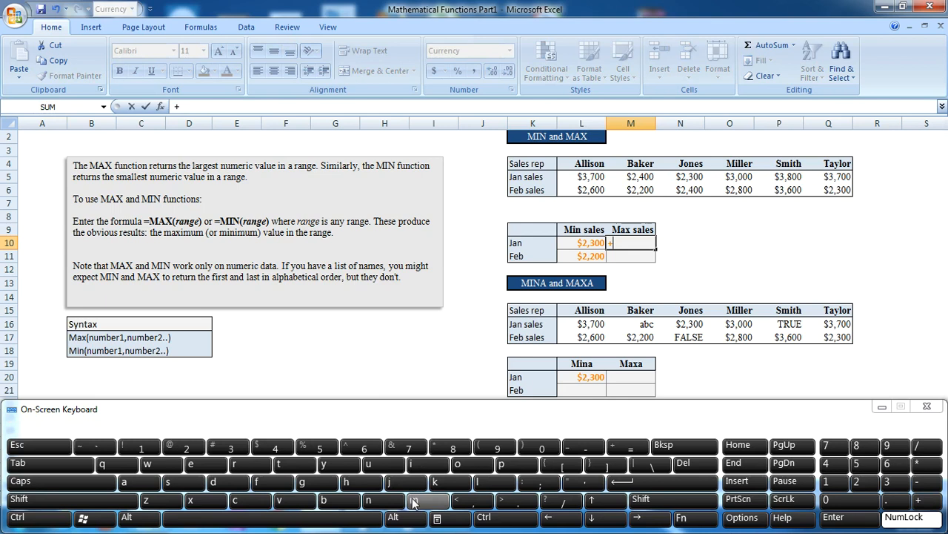
pyautogui.click(138, 482)
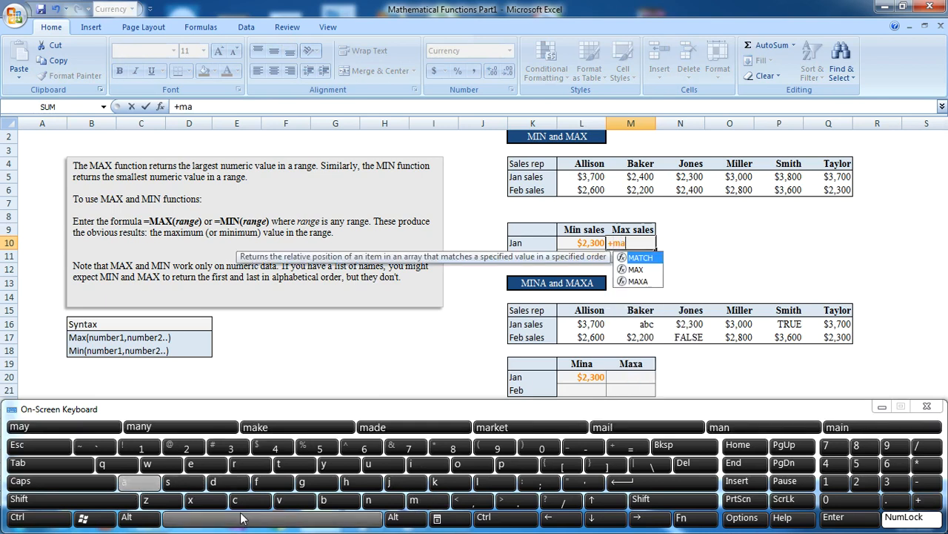
pyautogui.click(191, 499)
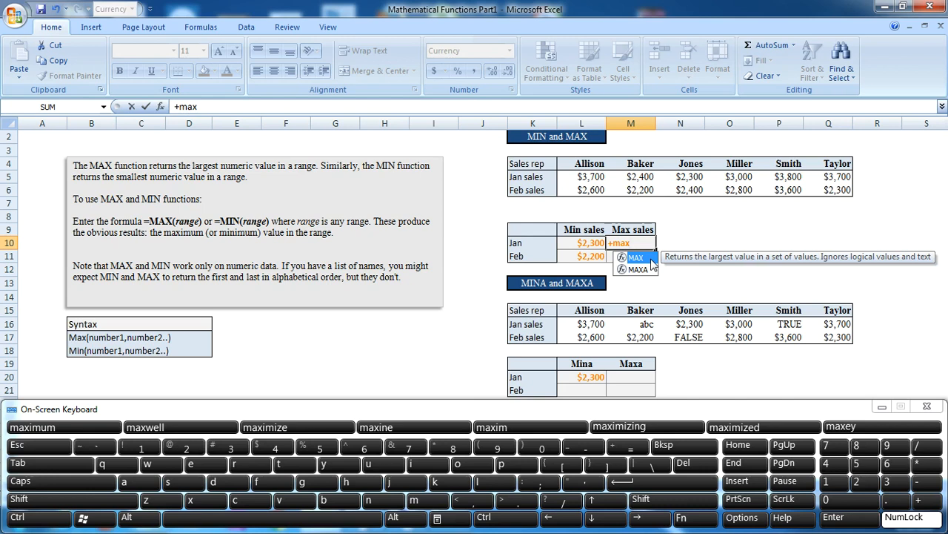
pyautogui.click(49, 463)
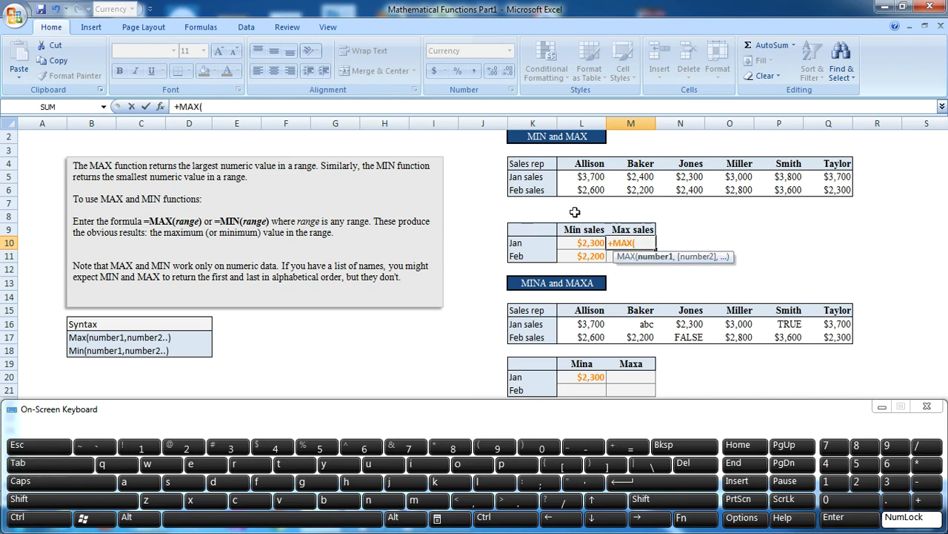
pyautogui.click(590, 177)
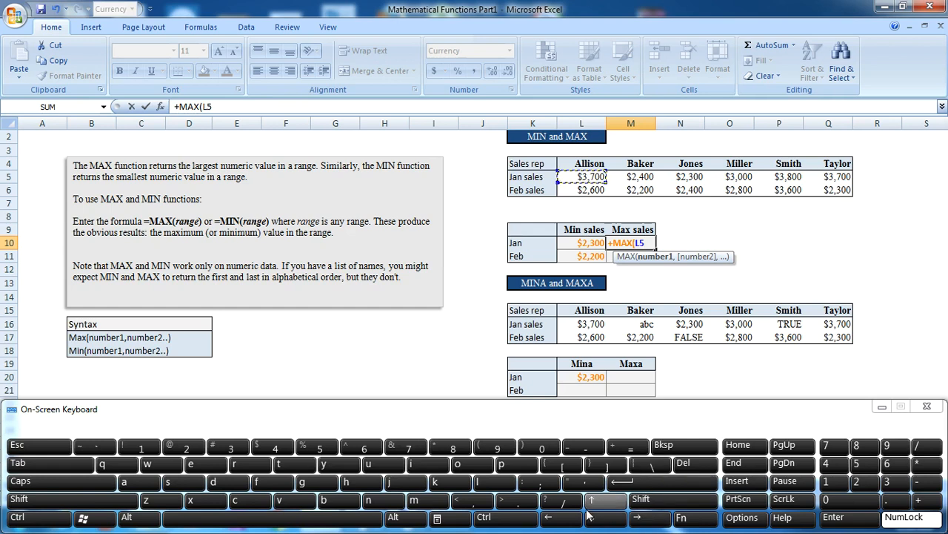
pyautogui.click(507, 517)
pyautogui.click(662, 503)
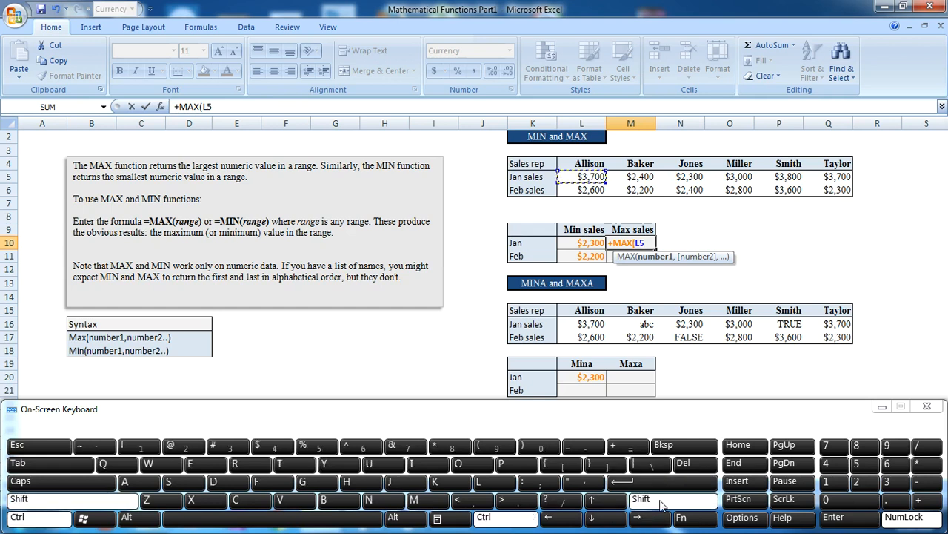
pyautogui.click(608, 518)
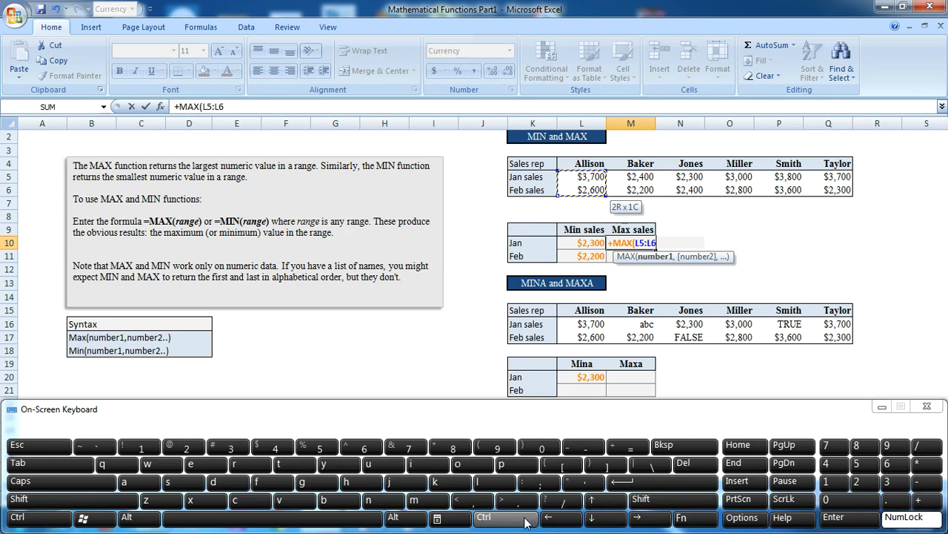
# Step: Complete the MAX formula in cell M10 with the Jan sales range L5:Q5 and commit it
pyautogui.click(581, 175)
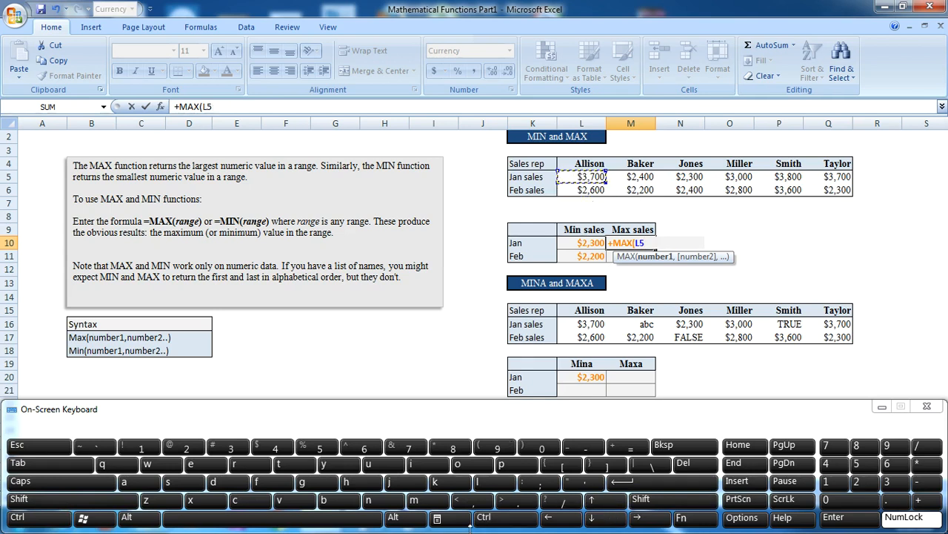
pyautogui.click(496, 520)
pyautogui.click(652, 504)
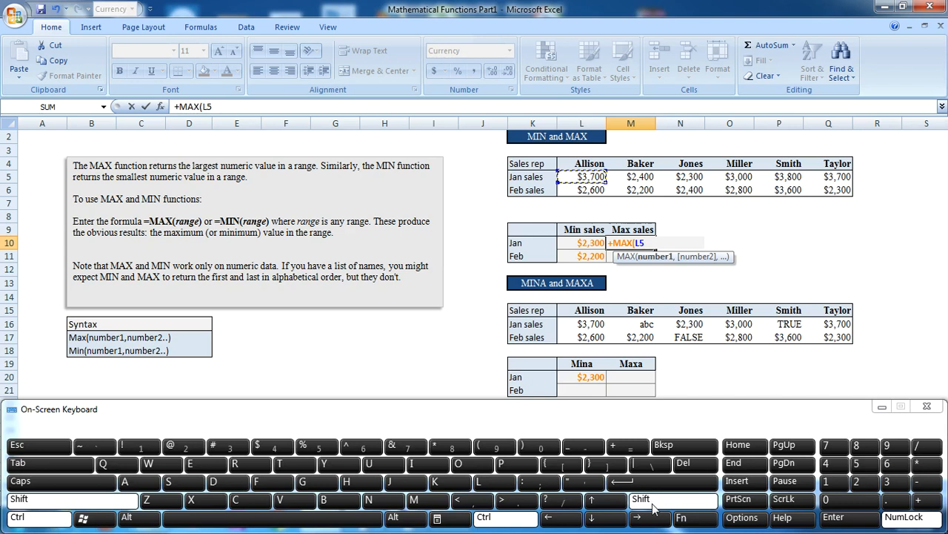
pyautogui.click(652, 521)
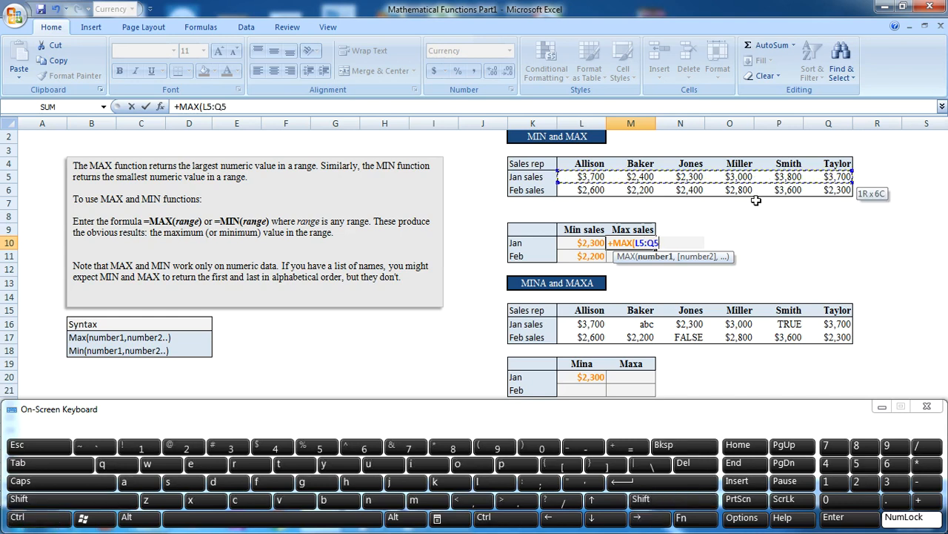
pyautogui.click(681, 483)
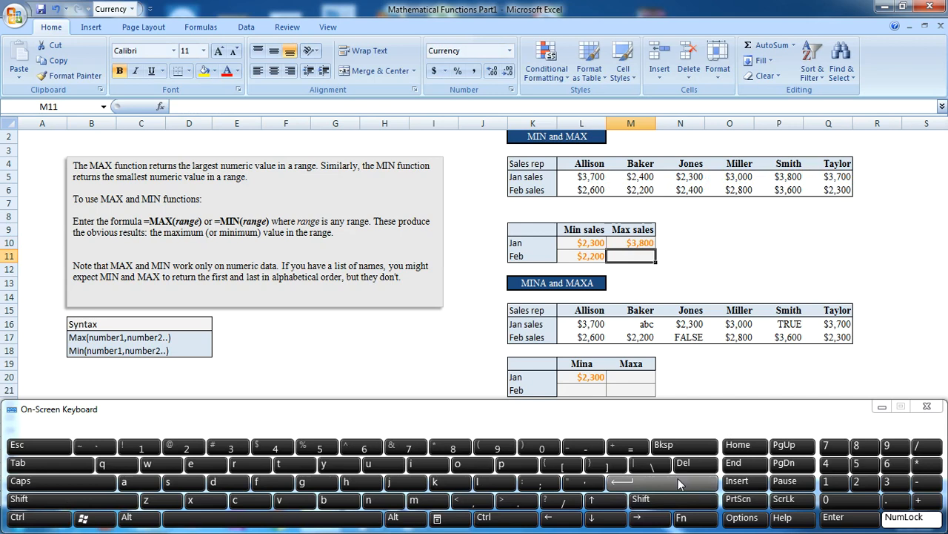
# Step: Fill the Max sales formula down from M10 to the Feb cell M11
pyautogui.click(635, 243)
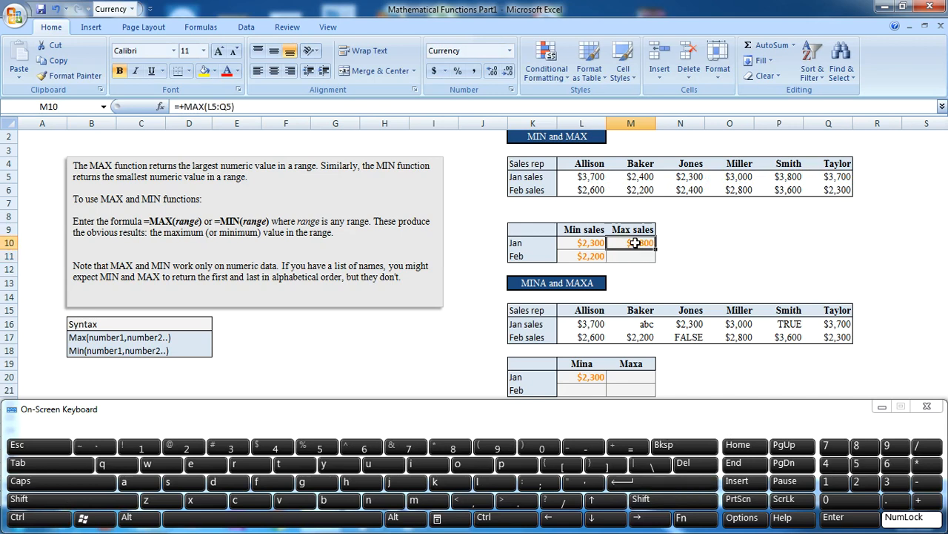
pyautogui.click(656, 499)
pyautogui.click(592, 517)
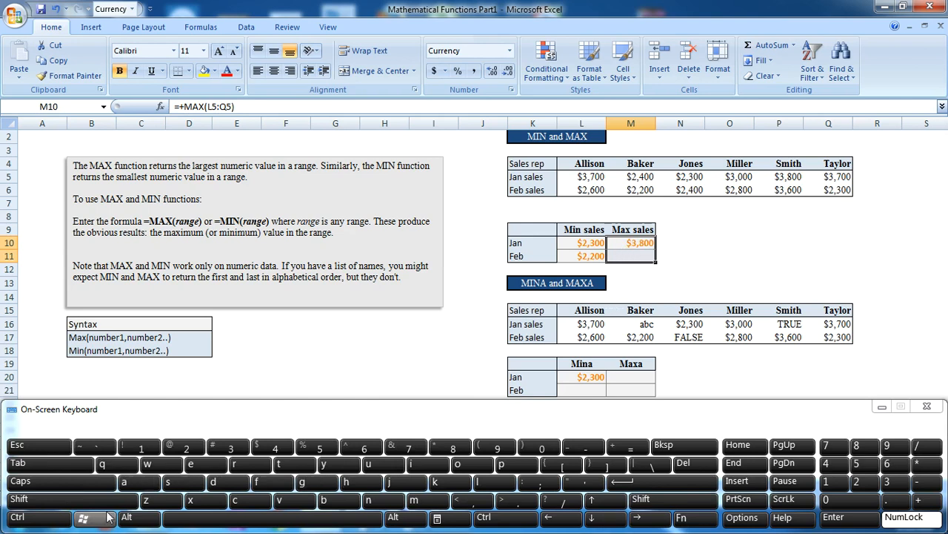
pyautogui.click(48, 517)
pyautogui.click(214, 482)
pyautogui.click(712, 243)
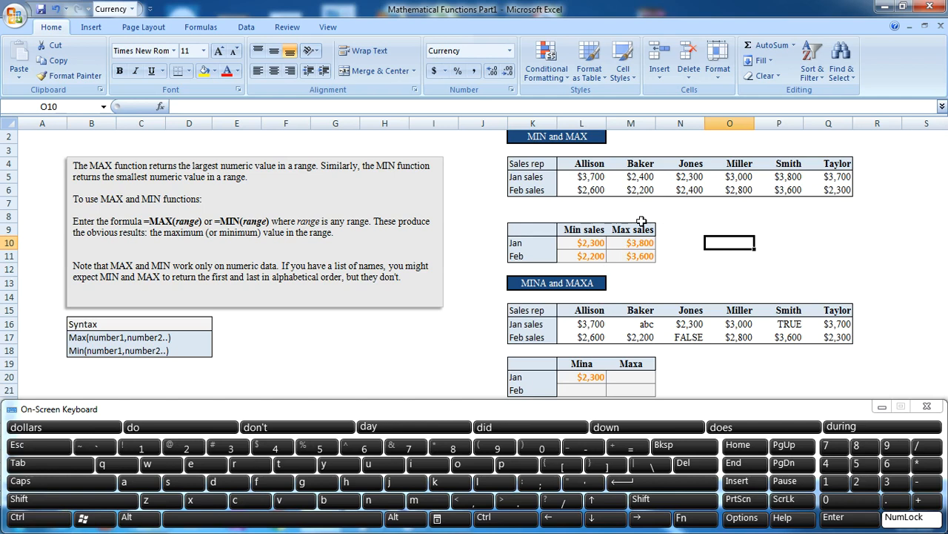
# Step: Clear the formula from cell L20, the Jan row of the Mina column
pyautogui.click(589, 377)
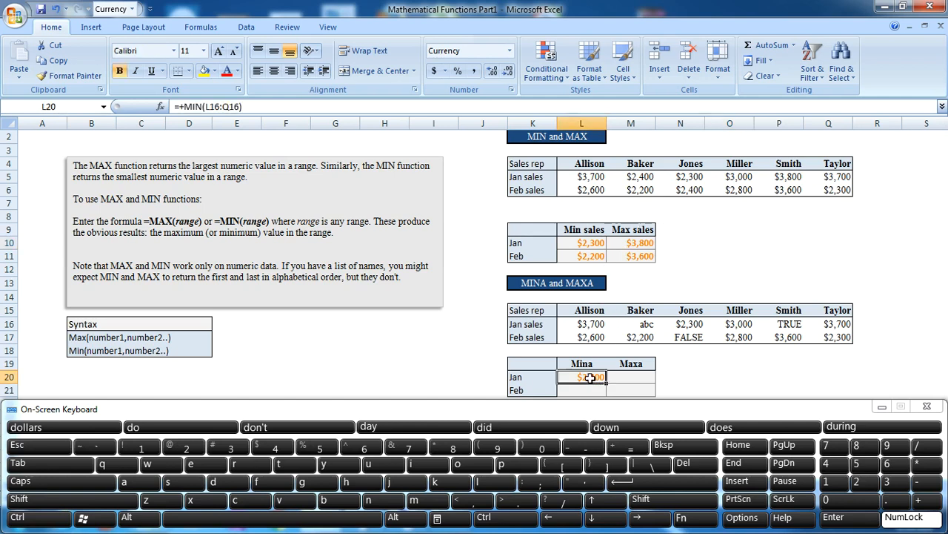
pyautogui.press('Delete')
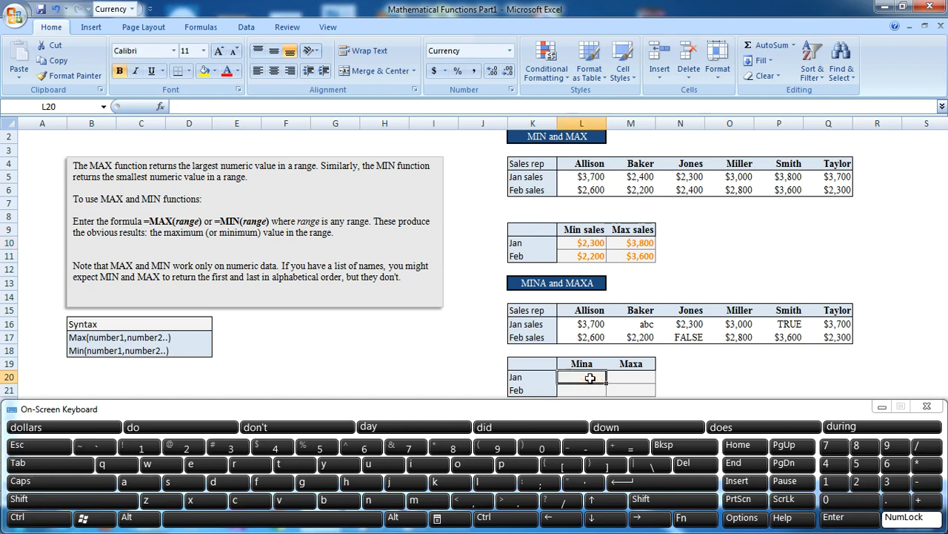
# Step: Examine the text and logical entries in cells M16, P16 and N17 of the MINA and MAXA sales table
pyautogui.press('Down')
pyautogui.press('Down')
pyautogui.press('Down')
pyautogui.press('Down')
pyautogui.press('Down')
pyautogui.press('Down')
pyautogui.press('Down')
pyautogui.press('Down')
pyautogui.press('Down')
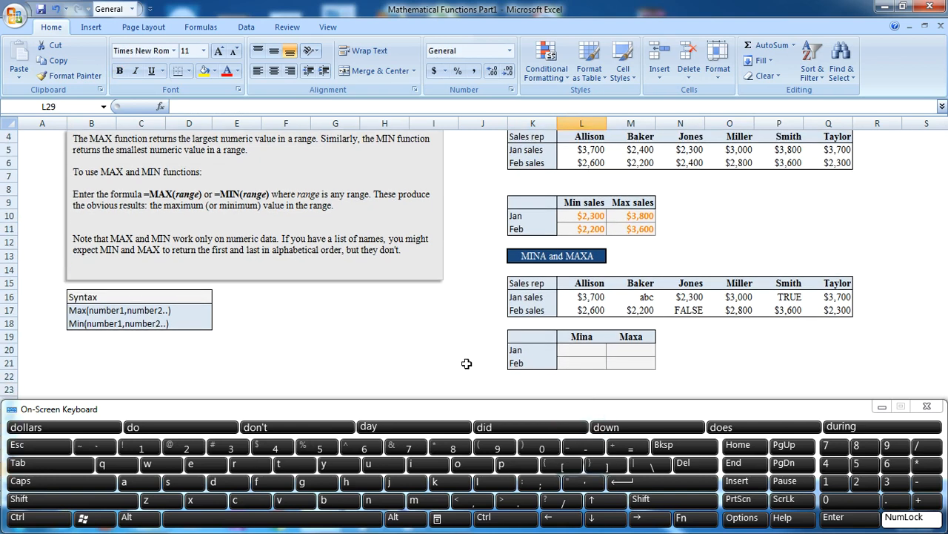
pyautogui.press('Up')
pyautogui.press('Up')
pyautogui.press('Up')
pyautogui.press('Up')
pyautogui.press('Up')
pyautogui.press('Up')
pyautogui.press('Up')
pyautogui.press('Up')
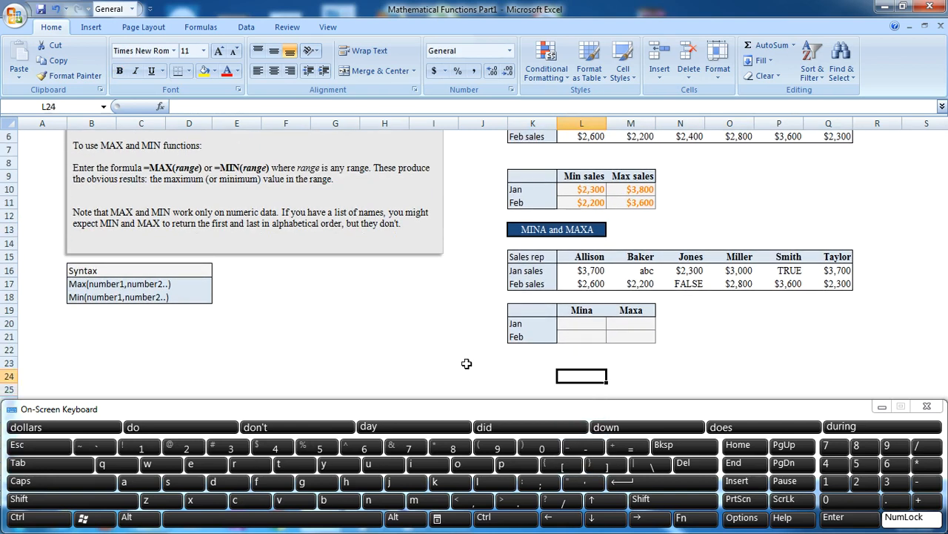
pyautogui.press('Up')
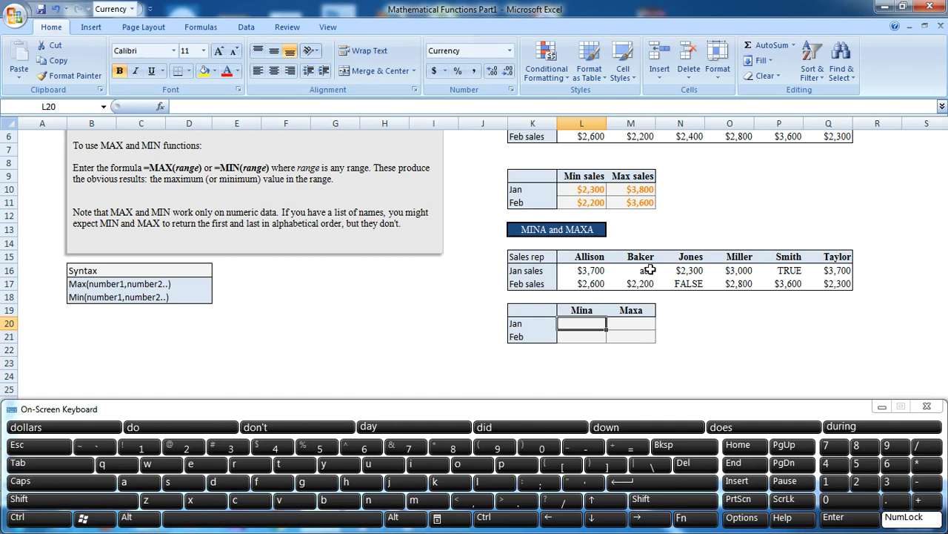
pyautogui.click(652, 270)
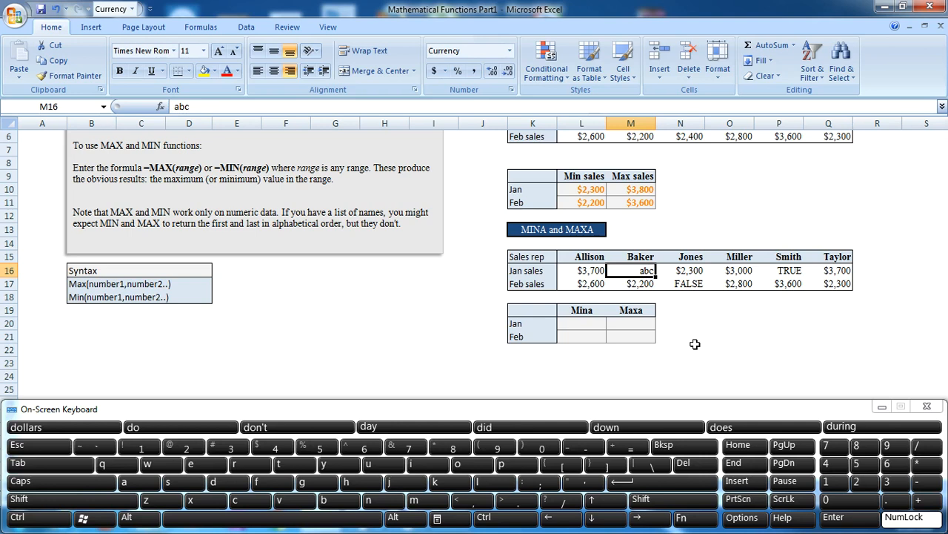
pyautogui.click(783, 272)
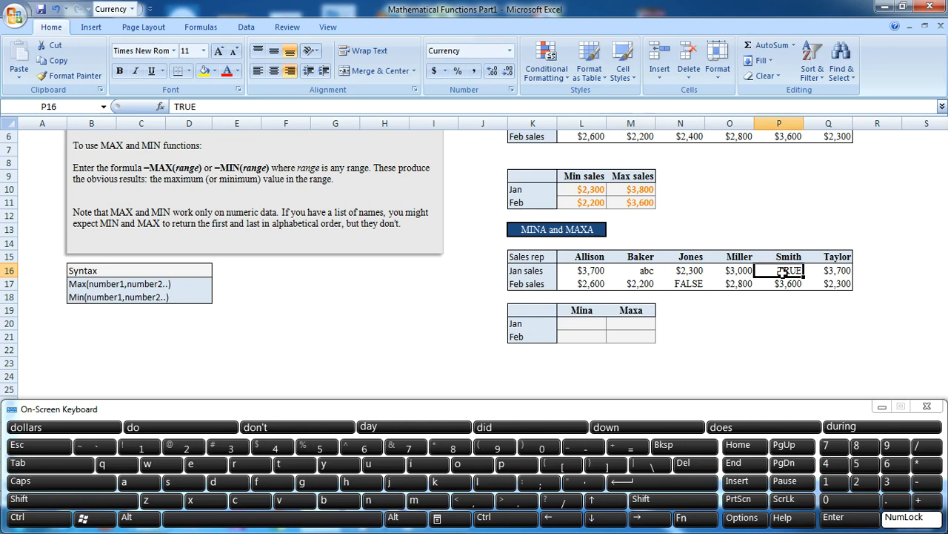
pyautogui.click(701, 286)
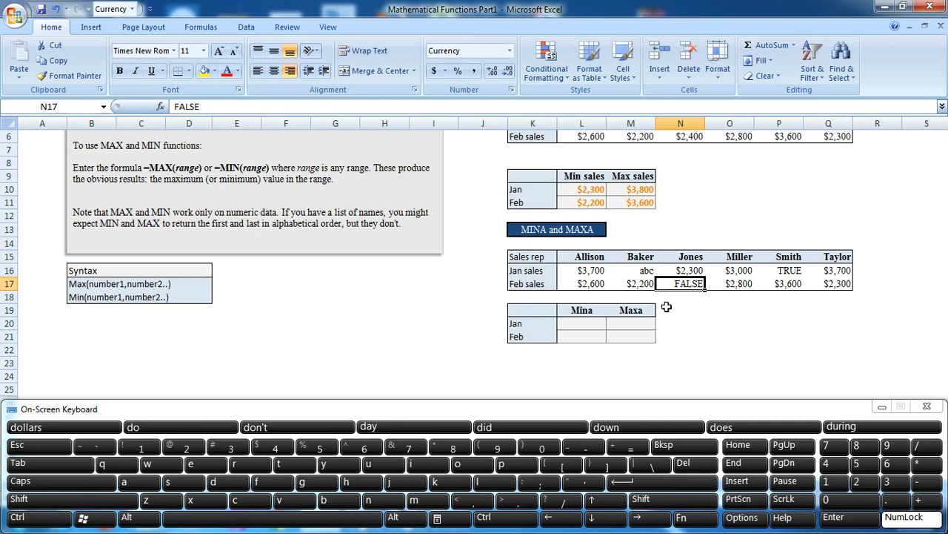
pyautogui.click(649, 268)
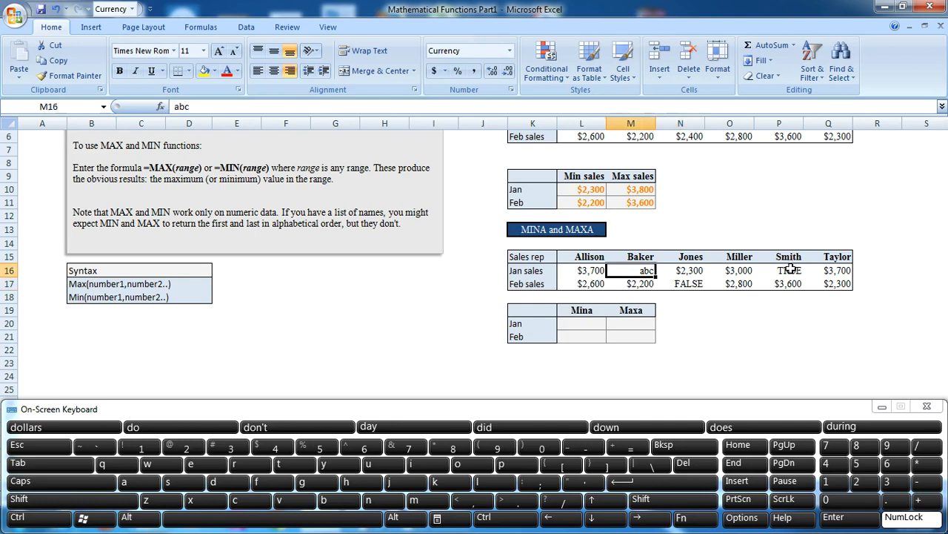
pyautogui.click(792, 269)
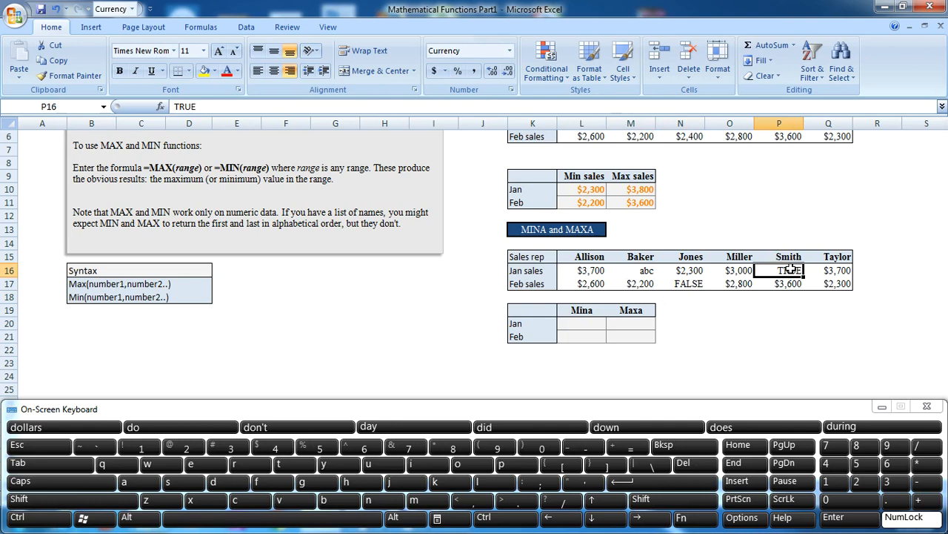
pyautogui.click(680, 283)
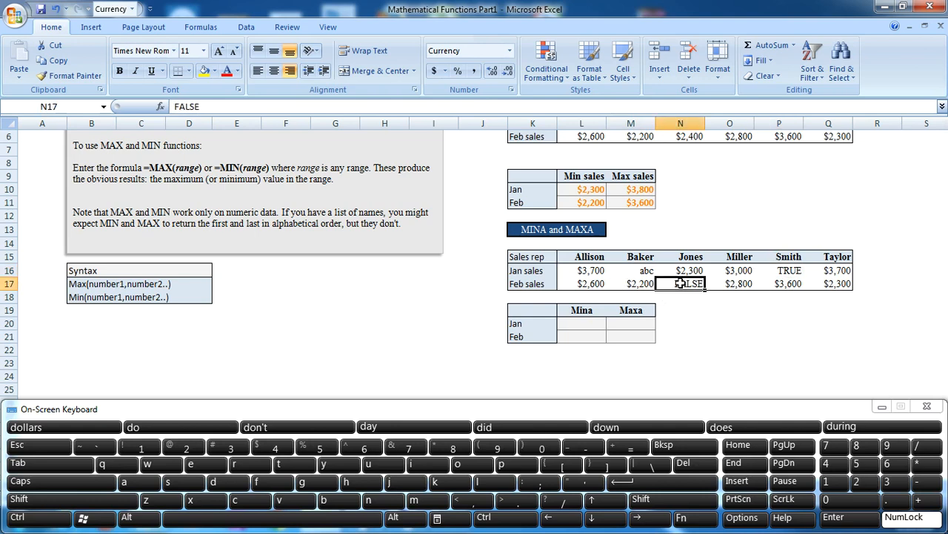
pyautogui.click(647, 269)
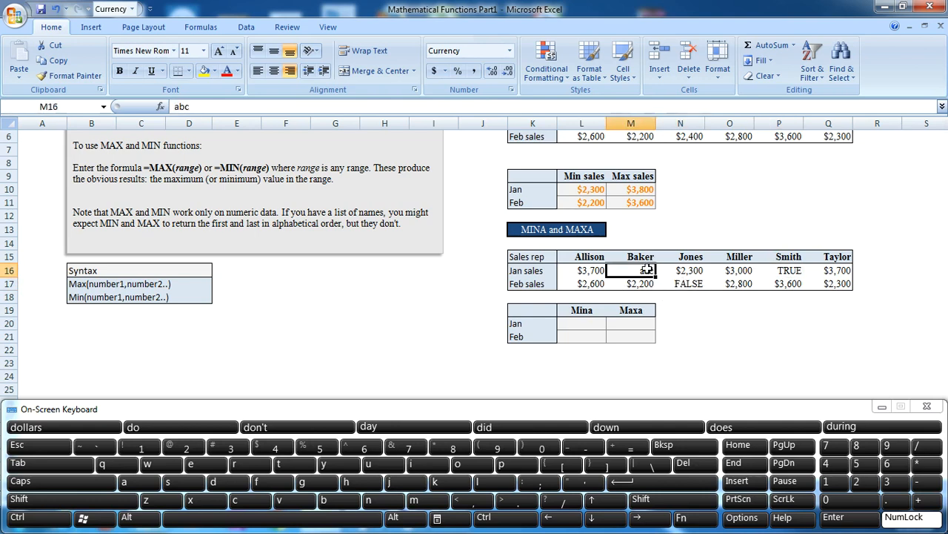
pyautogui.click(791, 270)
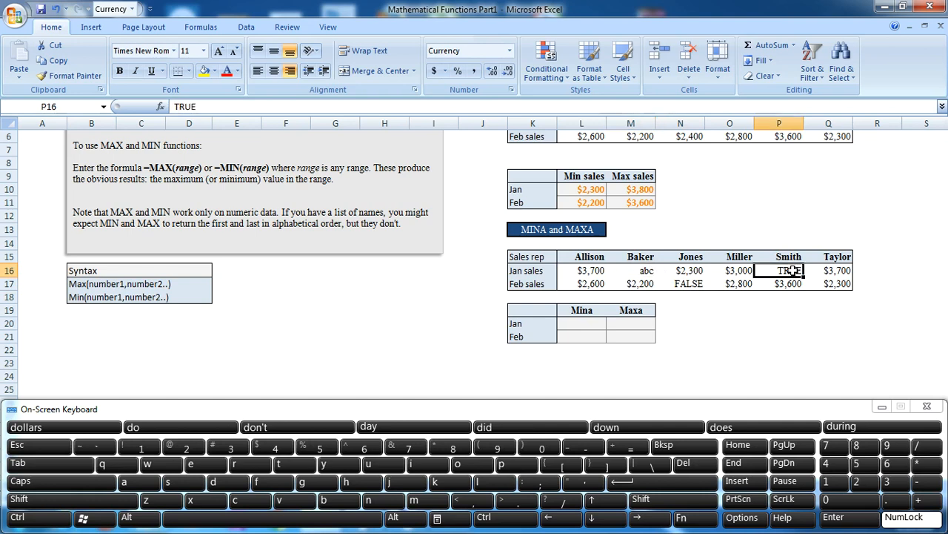
pyautogui.click(711, 285)
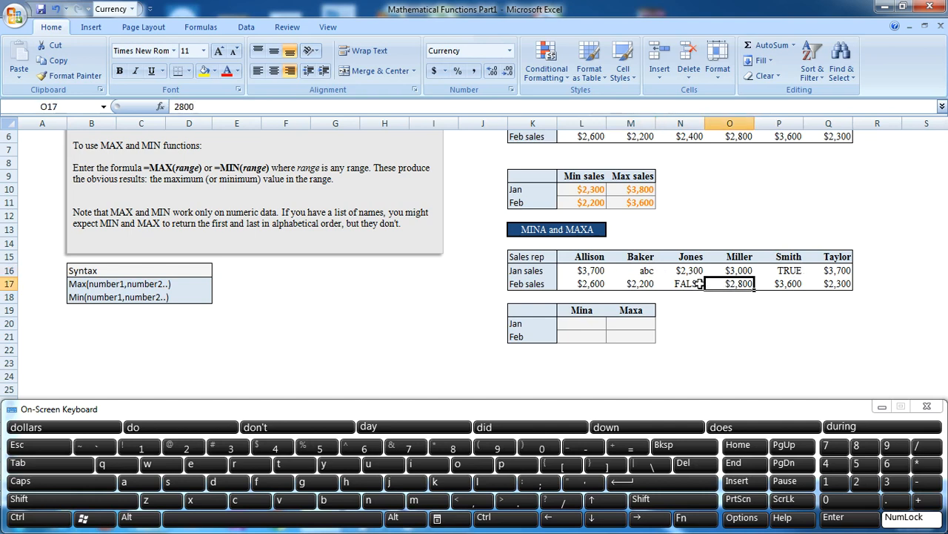
pyautogui.click(699, 283)
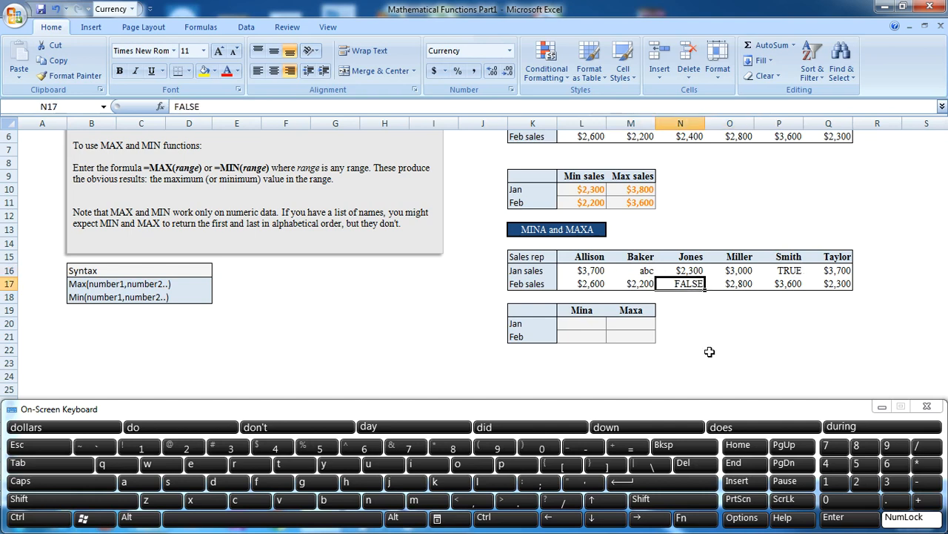
# Step: Start a MINA formula in cell L20, the Jan row of the Mina column
pyautogui.click(582, 324)
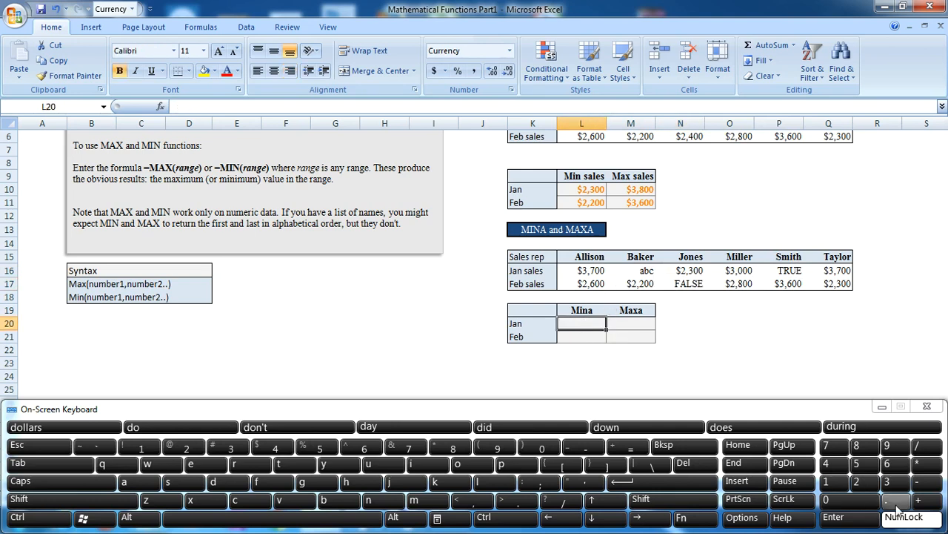
pyautogui.click(918, 500)
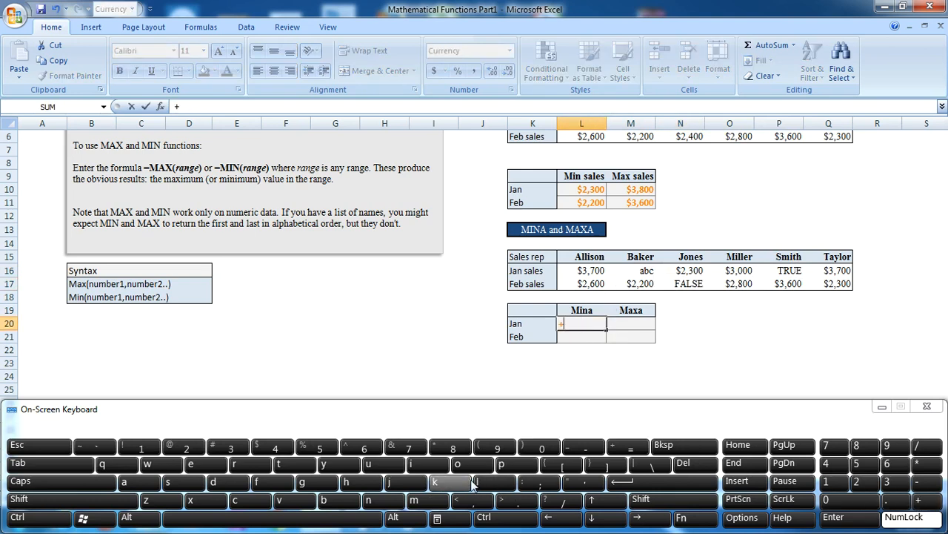
pyautogui.click(414, 499)
pyautogui.click(427, 464)
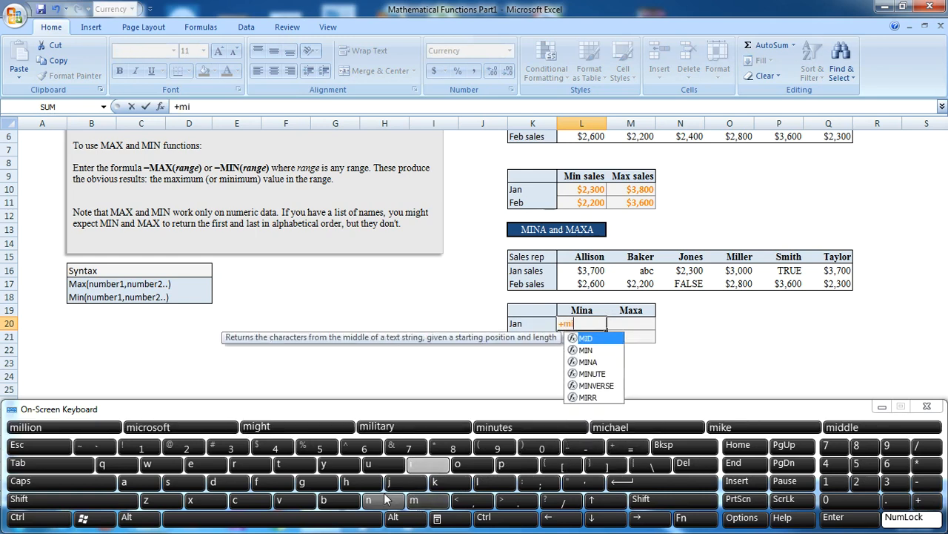
pyautogui.click(388, 495)
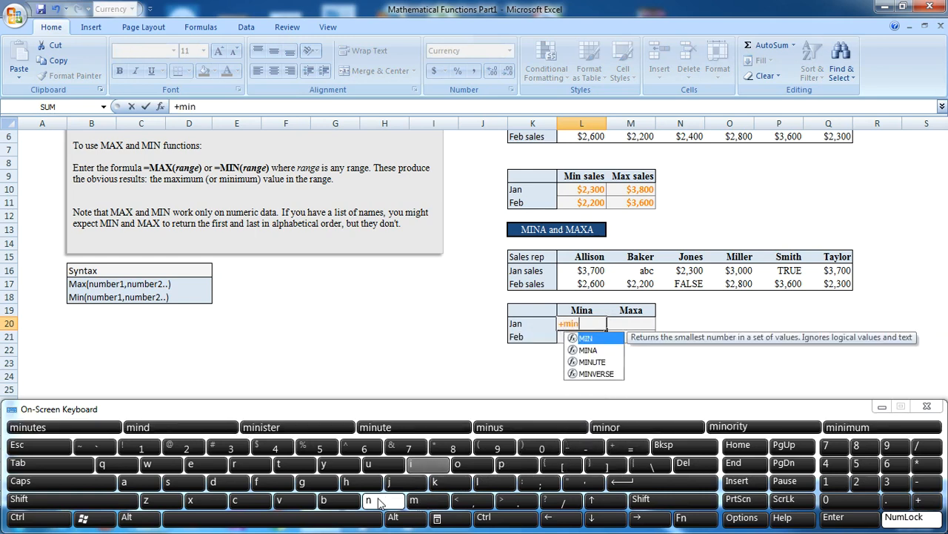
pyautogui.click(588, 349)
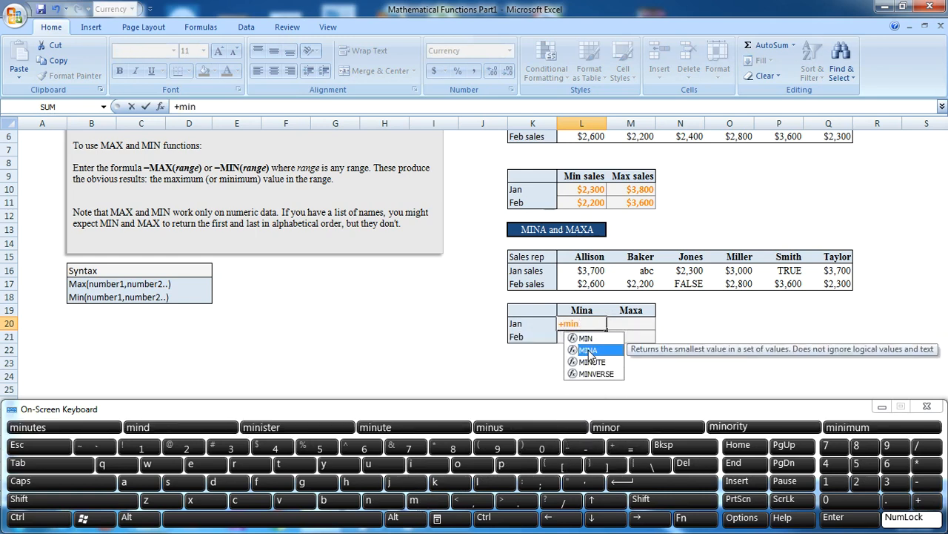
pyautogui.click(58, 461)
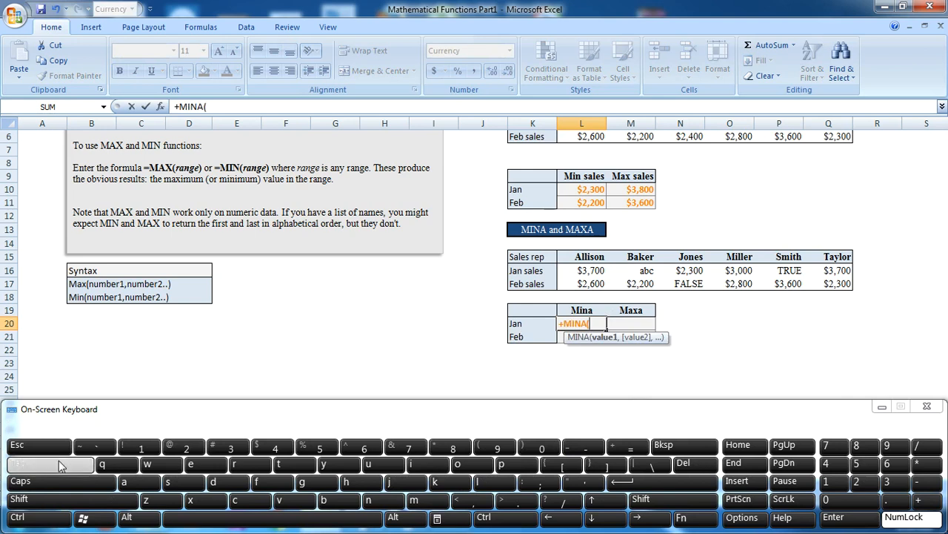
# Step: Complete the MINA formula in cell L20 with the Jan sales range L16:Q16 and commit it
pyautogui.click(594, 271)
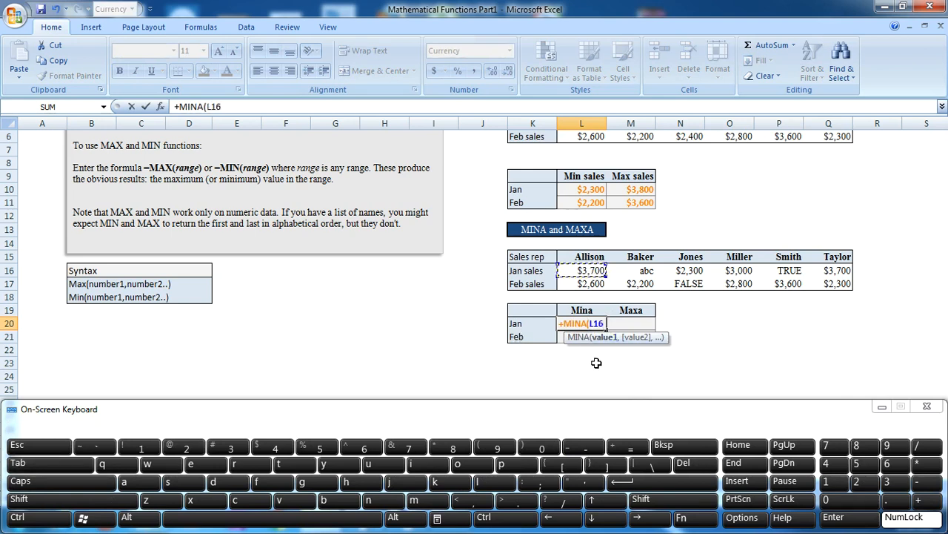
pyautogui.click(641, 501)
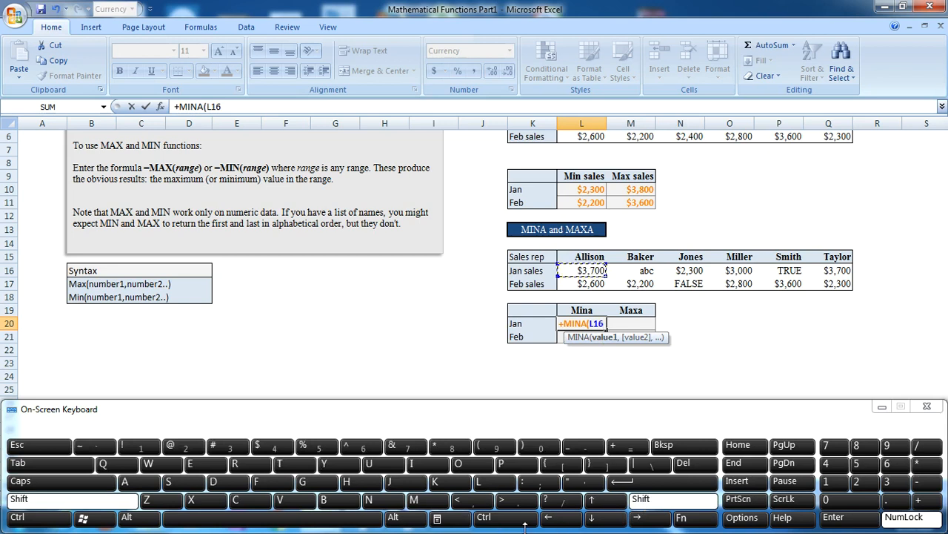
pyautogui.click(510, 518)
pyautogui.click(642, 521)
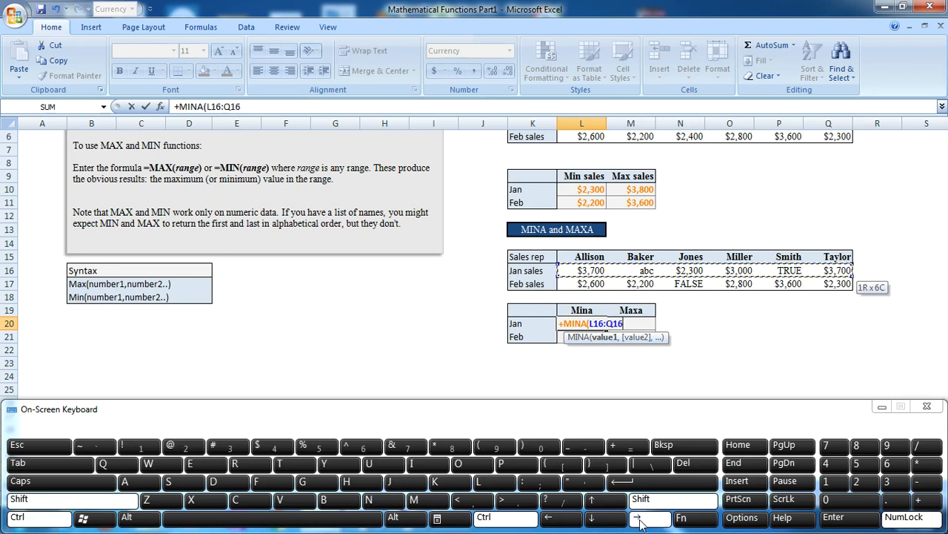
pyautogui.click(696, 484)
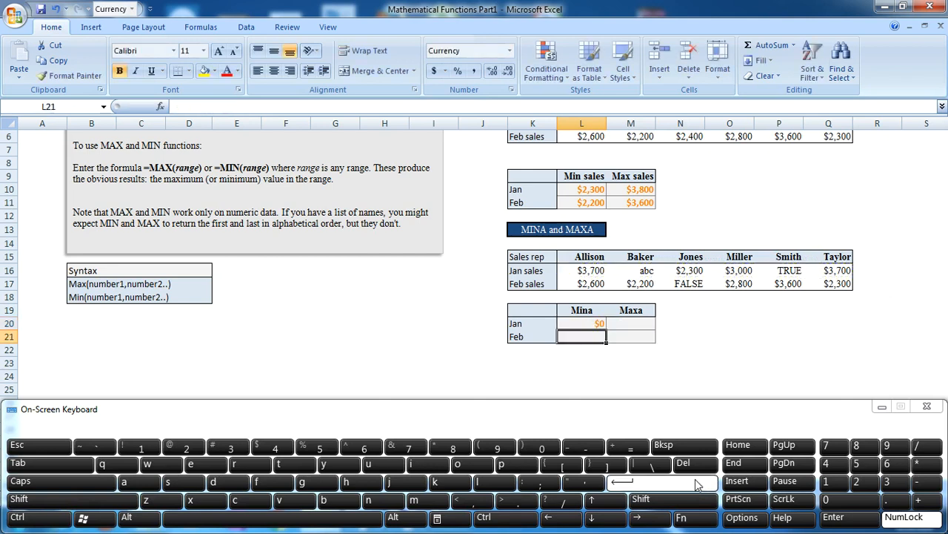
# Step: Fill the MINA formula down from L20 to the Feb cell L21
pyautogui.click(590, 323)
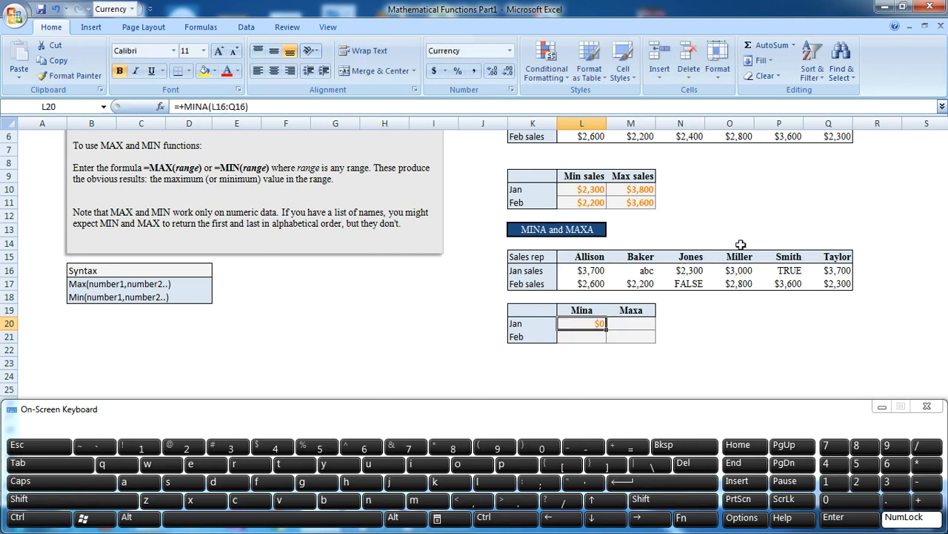
pyautogui.click(644, 271)
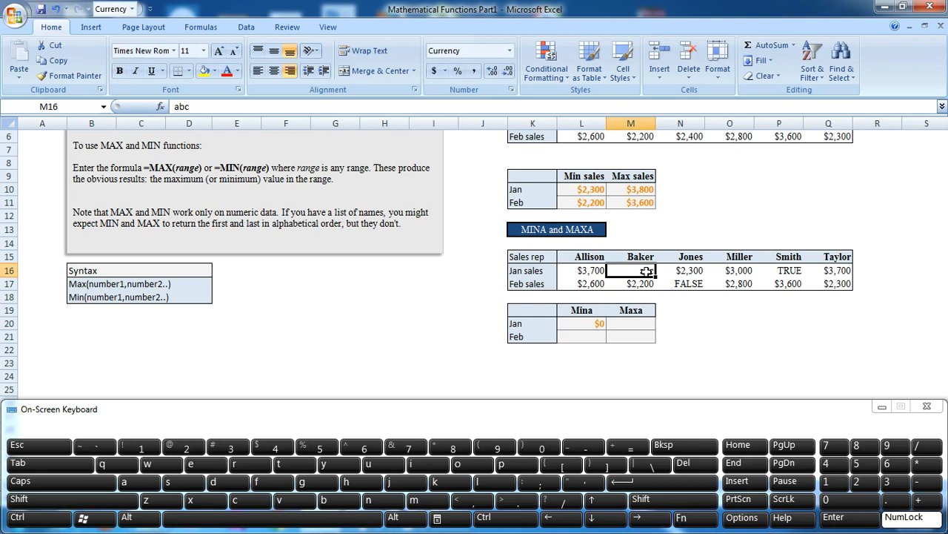
pyautogui.click(599, 324)
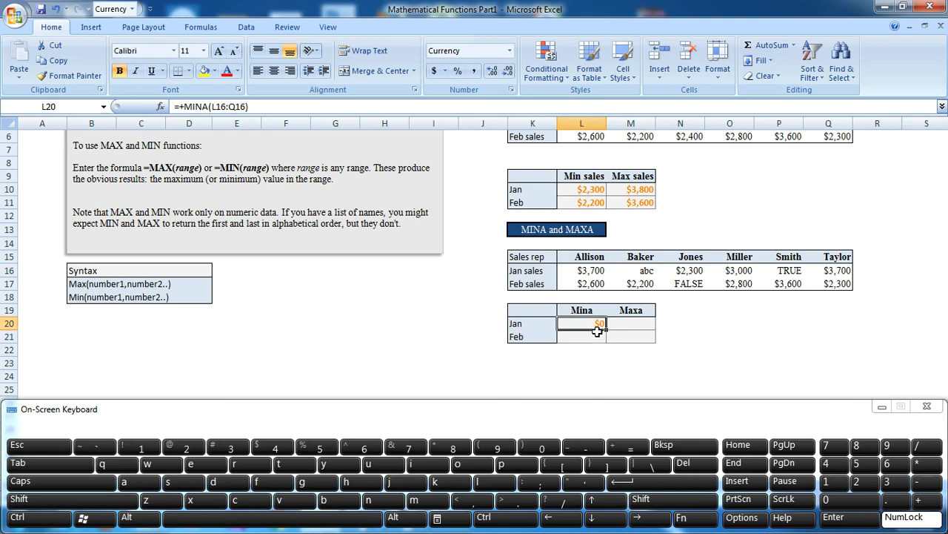
pyautogui.click(639, 504)
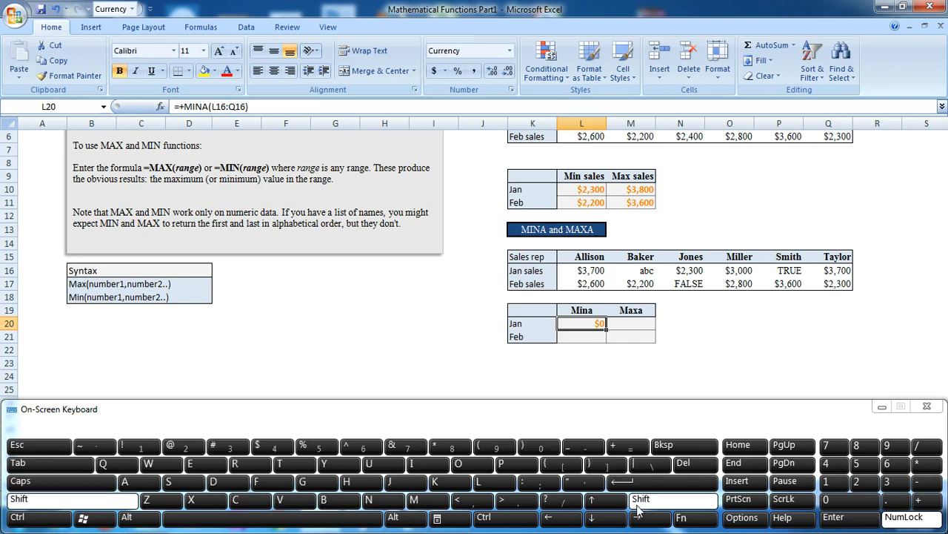
pyautogui.click(612, 522)
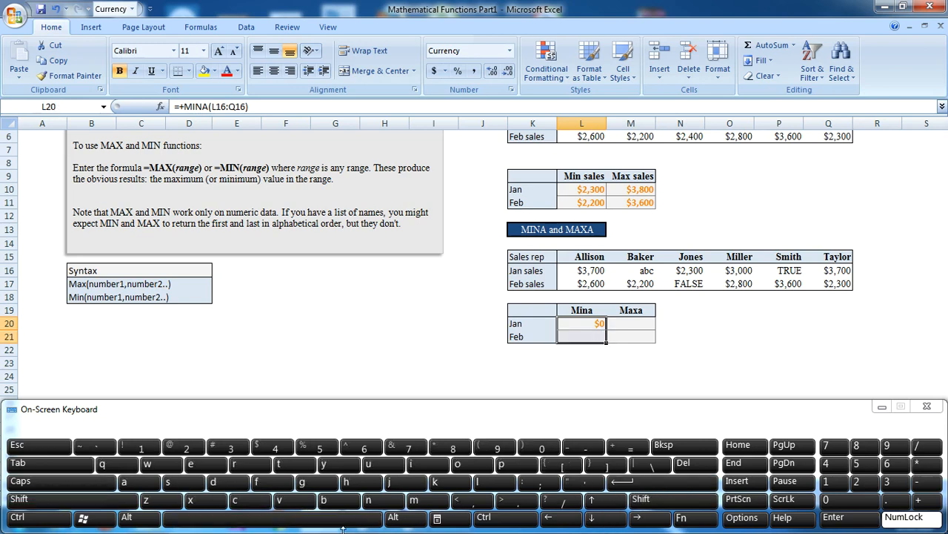
pyautogui.click(483, 517)
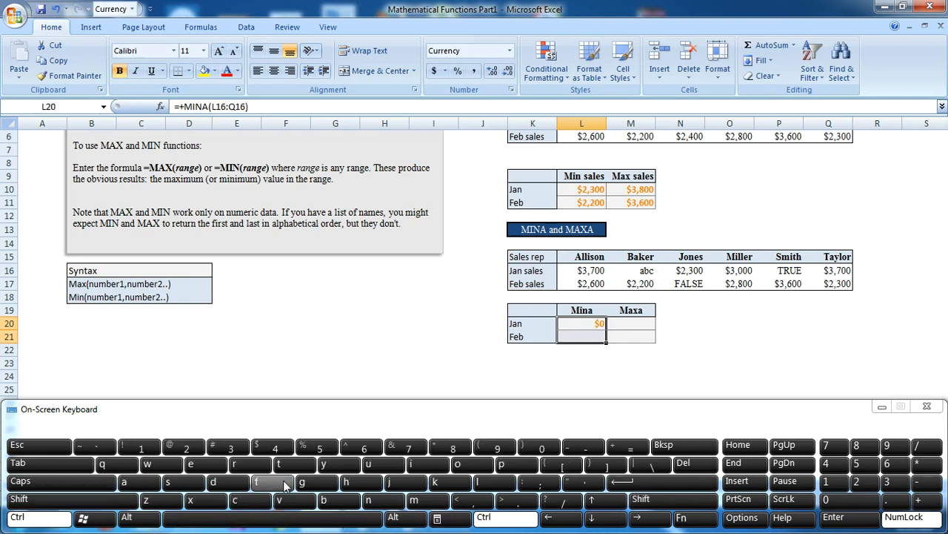
pyautogui.click(214, 482)
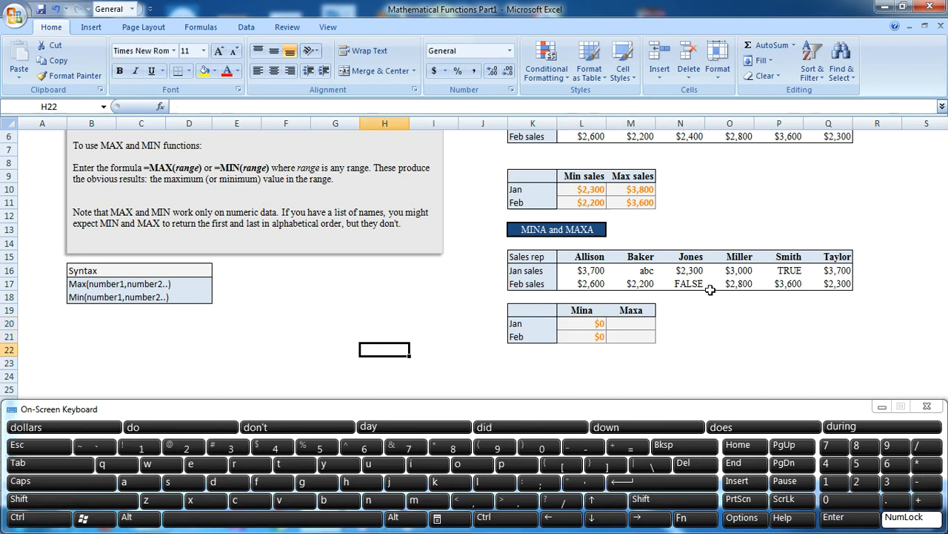
pyautogui.click(699, 285)
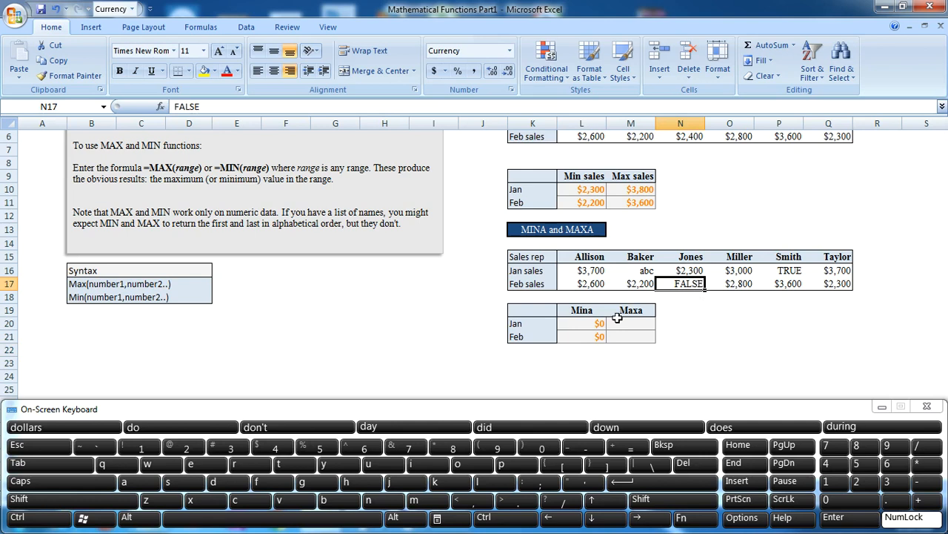
# Step: Start a MAXA formula in cell M20, the Jan row of the Maxa column
pyautogui.click(637, 326)
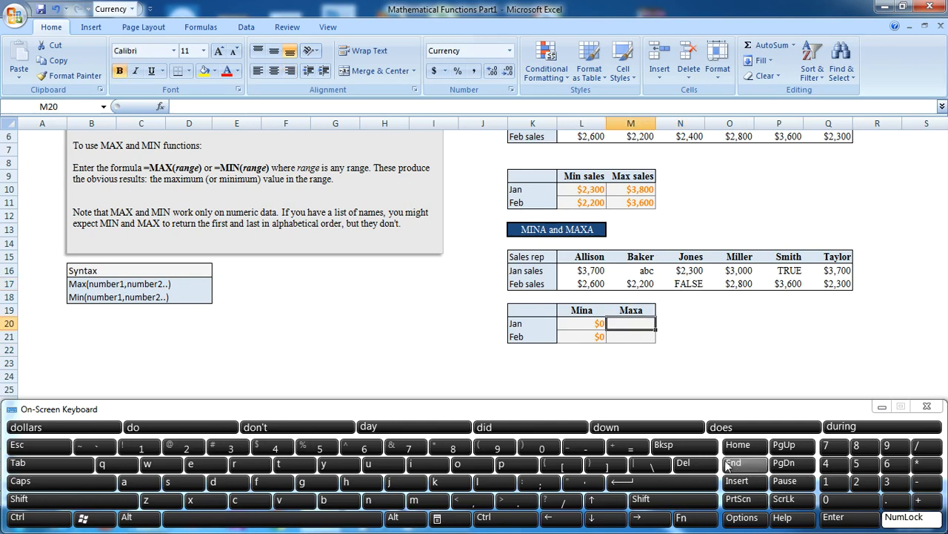
pyautogui.click(930, 506)
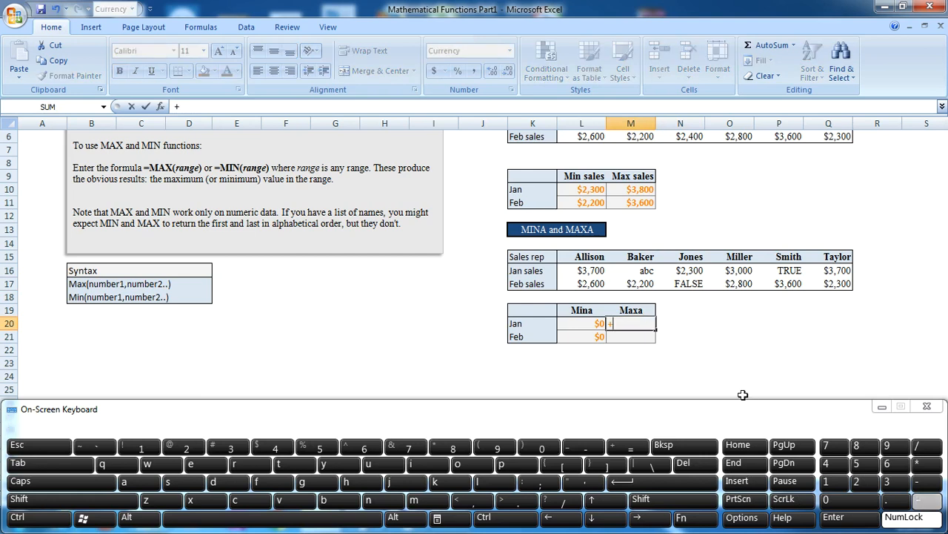
pyautogui.click(442, 502)
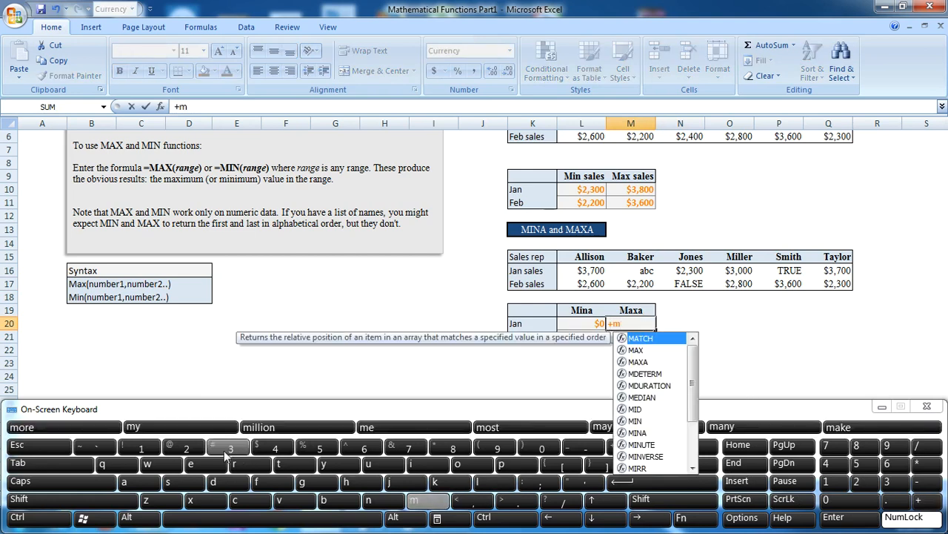
pyautogui.click(137, 482)
pyautogui.click(191, 502)
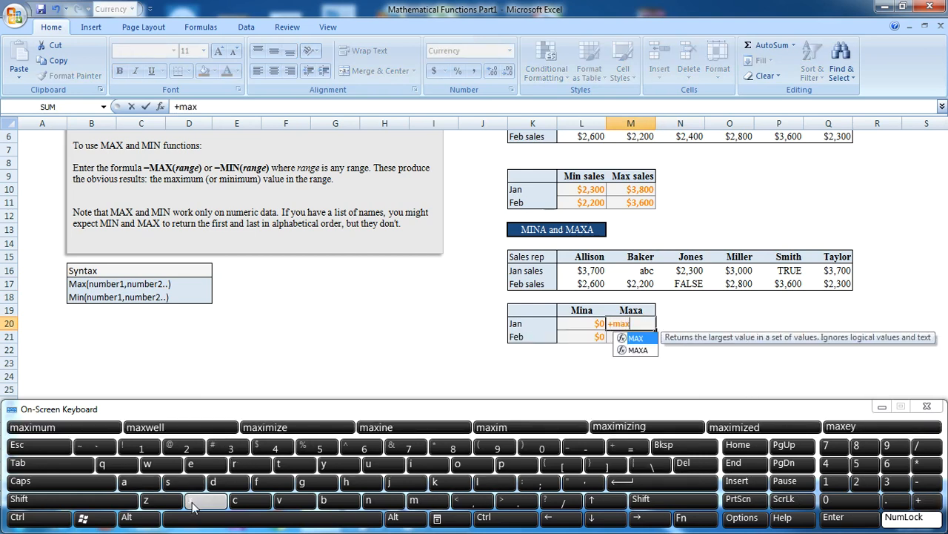
pyautogui.click(137, 482)
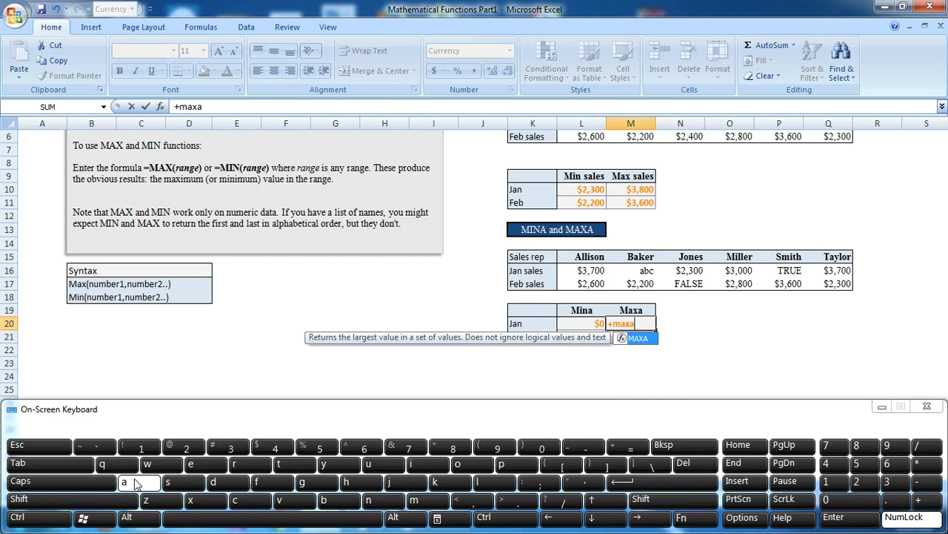
pyautogui.click(46, 464)
# Step: Complete the MAXA formula in cell M20 with the Jan sales range L16:Q16 and commit it
pyautogui.click(584, 271)
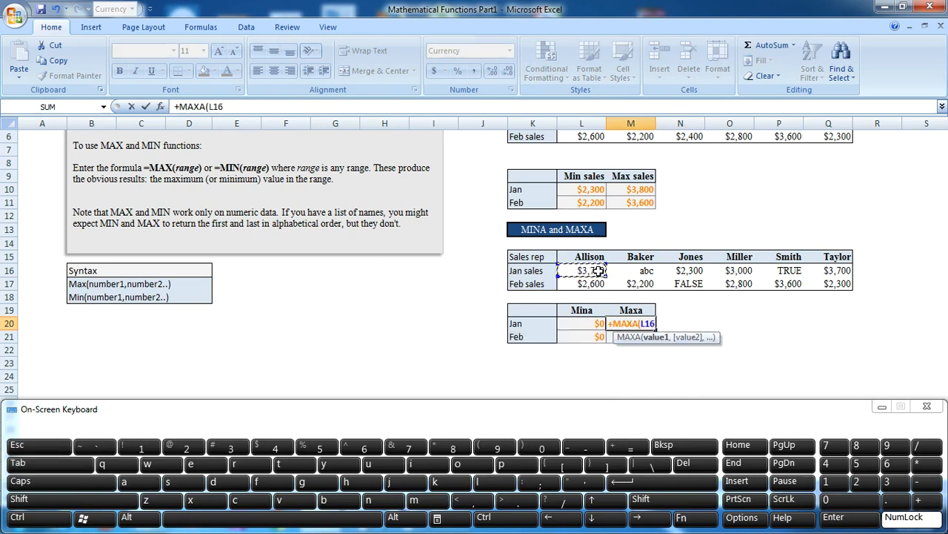
pyautogui.click(519, 520)
pyautogui.click(648, 504)
pyautogui.click(646, 516)
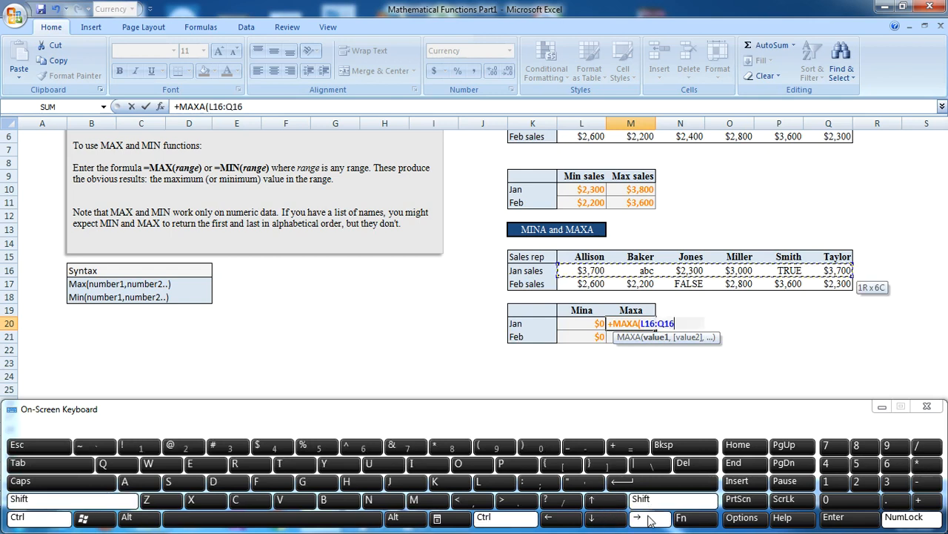
pyautogui.click(700, 483)
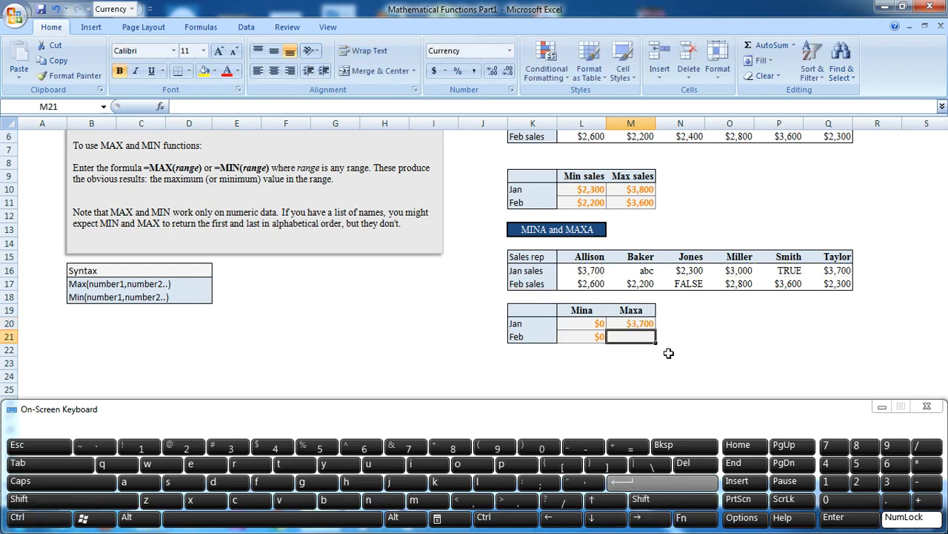
# Step: Fill the MAXA formula down from M20 to the Feb cell M21
pyautogui.click(633, 322)
pyautogui.click(643, 499)
pyautogui.click(612, 520)
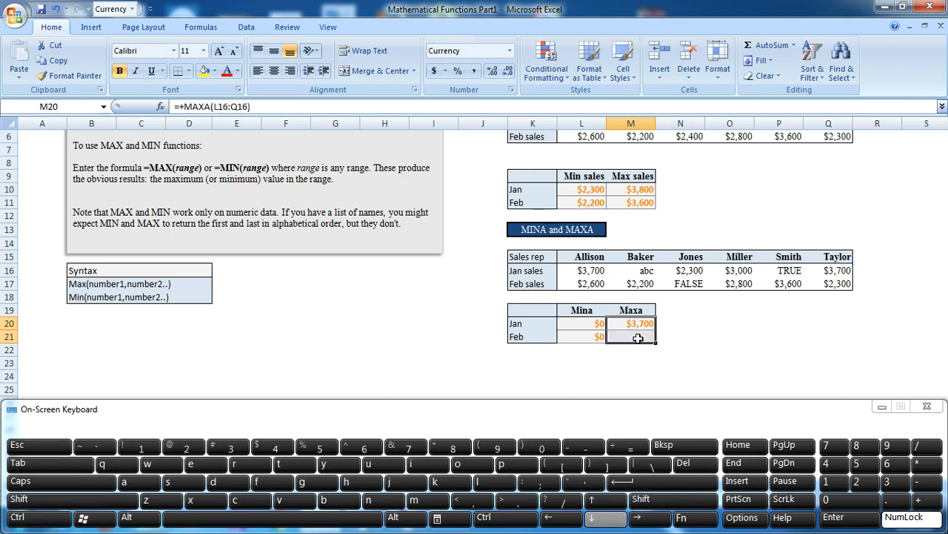
pyautogui.click(504, 518)
pyautogui.click(222, 483)
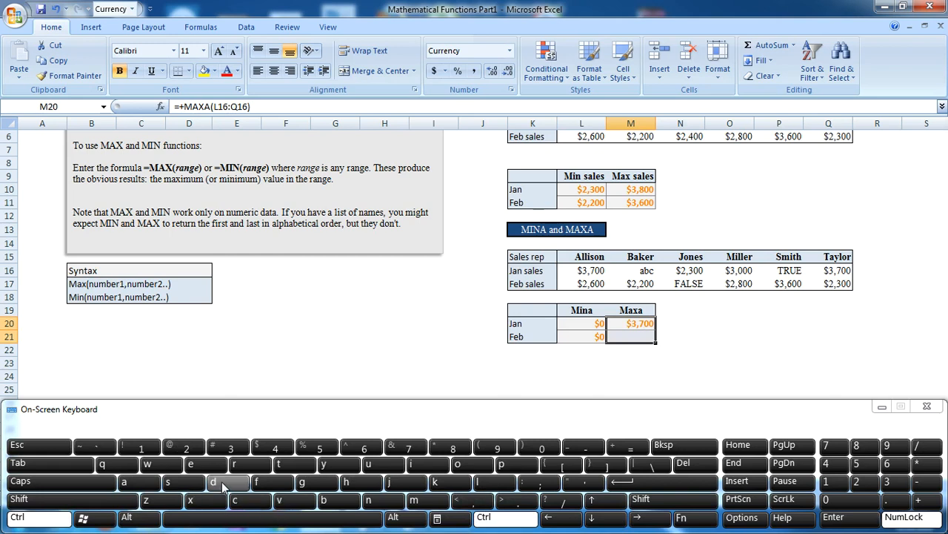
pyautogui.click(360, 298)
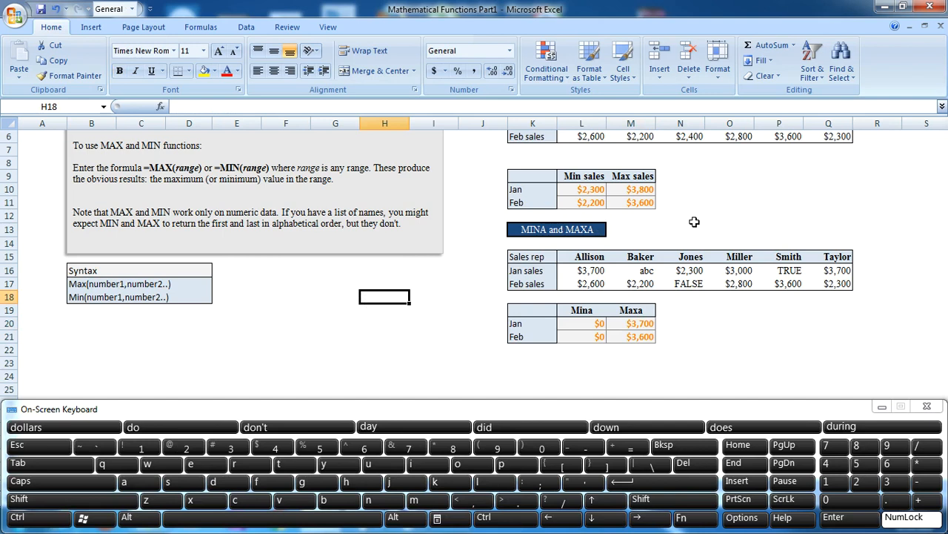
# Step: Review the finished MIN and MAX and MINA and MAXA tables, and minimize the on-screen keyboard
pyautogui.press('Up')
pyautogui.press('Up')
pyautogui.press('Up')
pyautogui.press('Up')
pyautogui.press('Up')
pyautogui.press('Up')
pyautogui.press('Up')
pyautogui.press('Up')
pyautogui.press('Up')
pyautogui.press('Up')
pyautogui.press('Up')
pyautogui.press('Up')
pyautogui.press('Up')
pyautogui.press('Up')
pyautogui.press('Up')
pyautogui.press('Up')
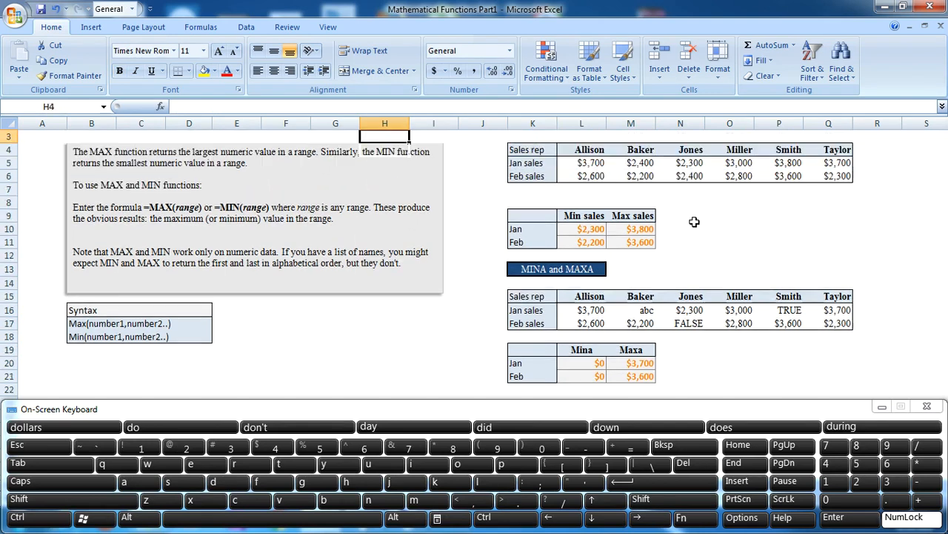
pyautogui.press('Down')
pyautogui.press('Down')
pyautogui.press('Down')
pyautogui.press('Down')
pyautogui.press('Down')
pyautogui.press('Down')
pyautogui.press('Down')
pyautogui.press('Down')
pyautogui.press('Down')
pyautogui.press('Down')
pyautogui.press('Down')
pyautogui.press('Down')
pyautogui.press('Down')
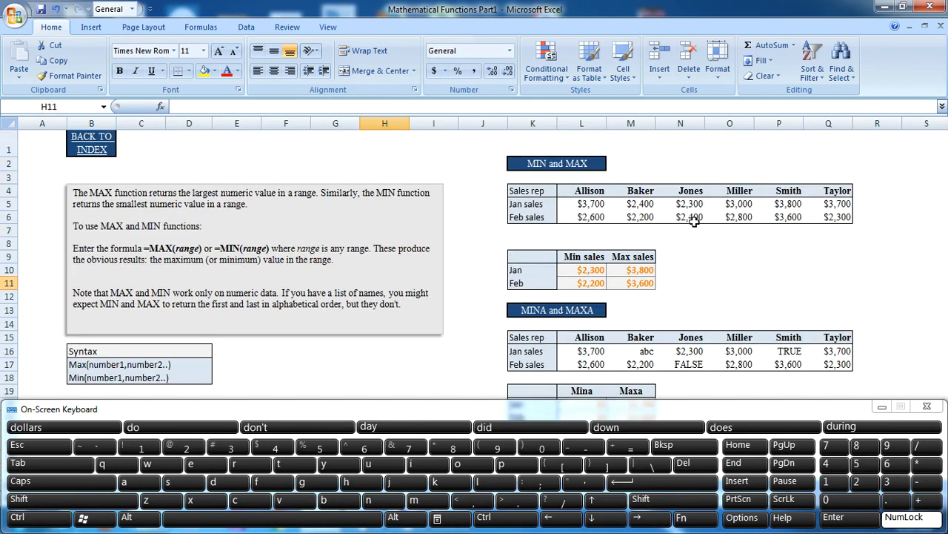
pyautogui.press('Down')
pyautogui.press('Down')
pyautogui.press('Down')
pyautogui.press('Down')
pyautogui.press('Down')
pyautogui.press('Down')
pyautogui.press('Down')
pyautogui.press('Down')
pyautogui.press('Down')
pyautogui.press('Down')
pyautogui.press('Down')
pyautogui.press('Down')
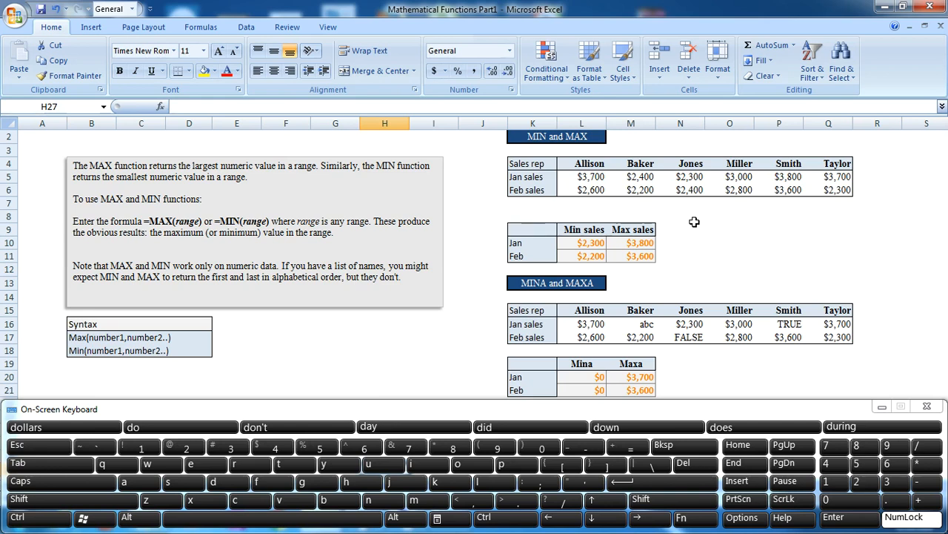
pyautogui.click(881, 406)
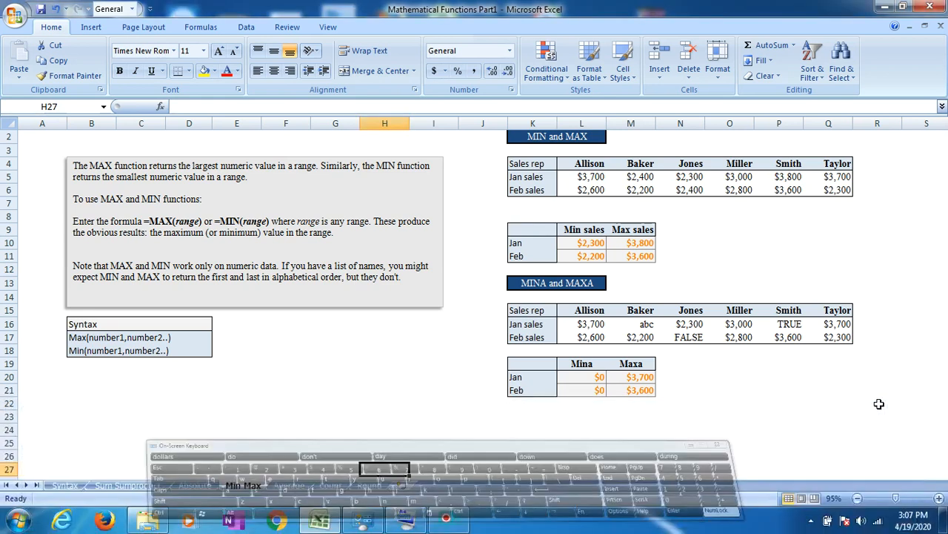